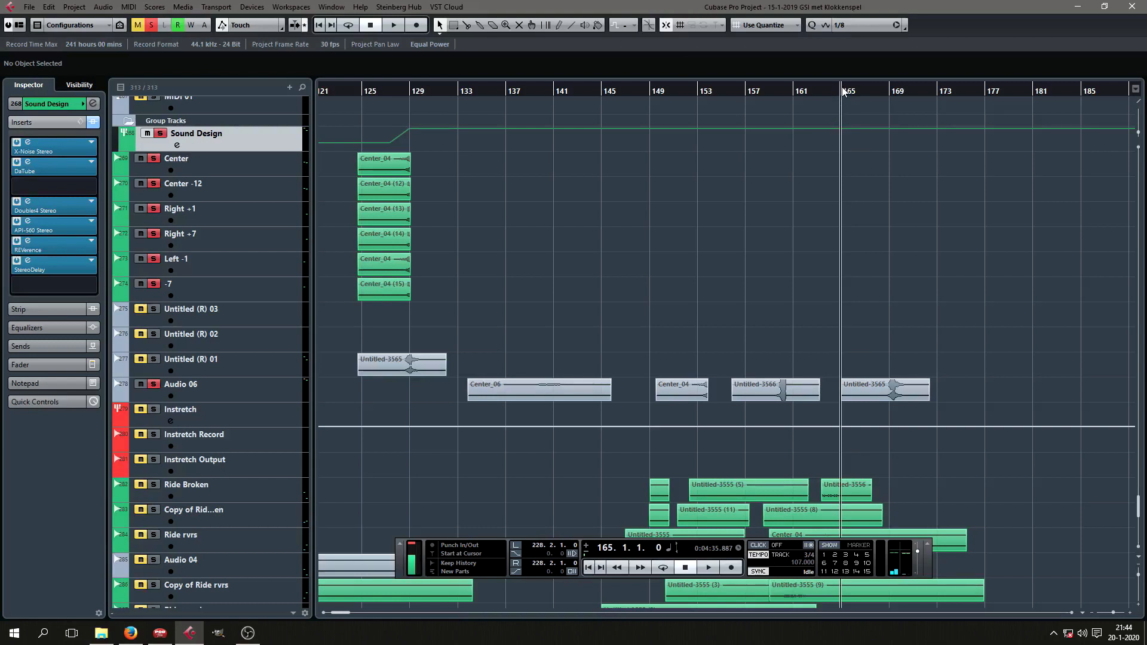
Play back the Untitled-3565 clip on the Audio 06 track from bar 165
{"action": "key", "text": "space"}
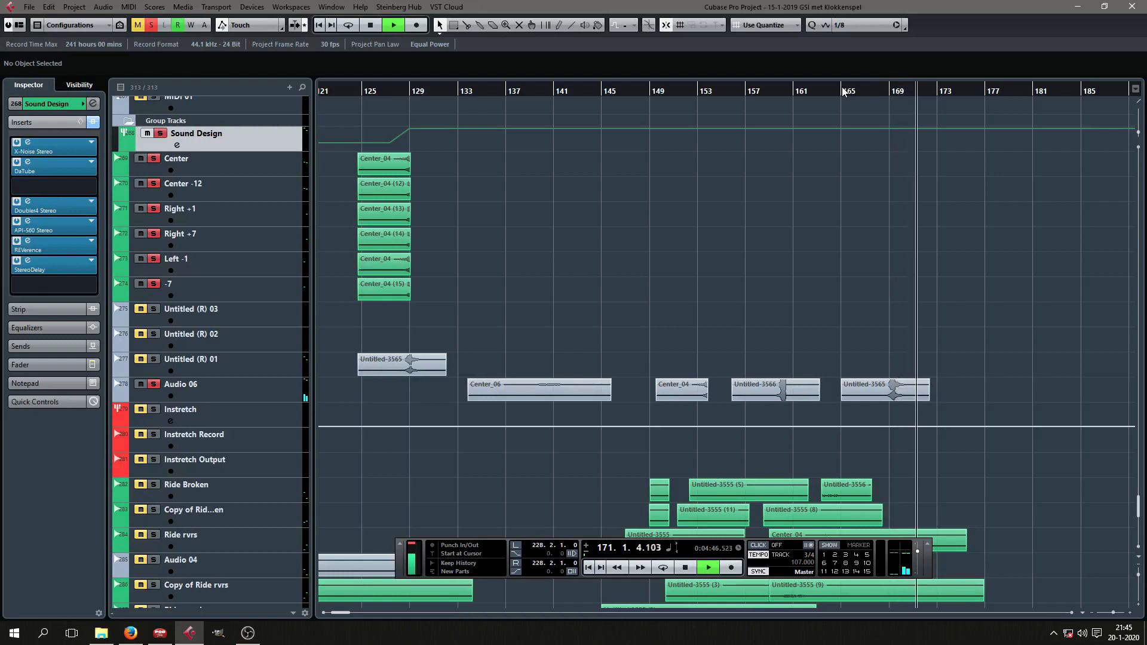
{"action": "key", "text": "space"}
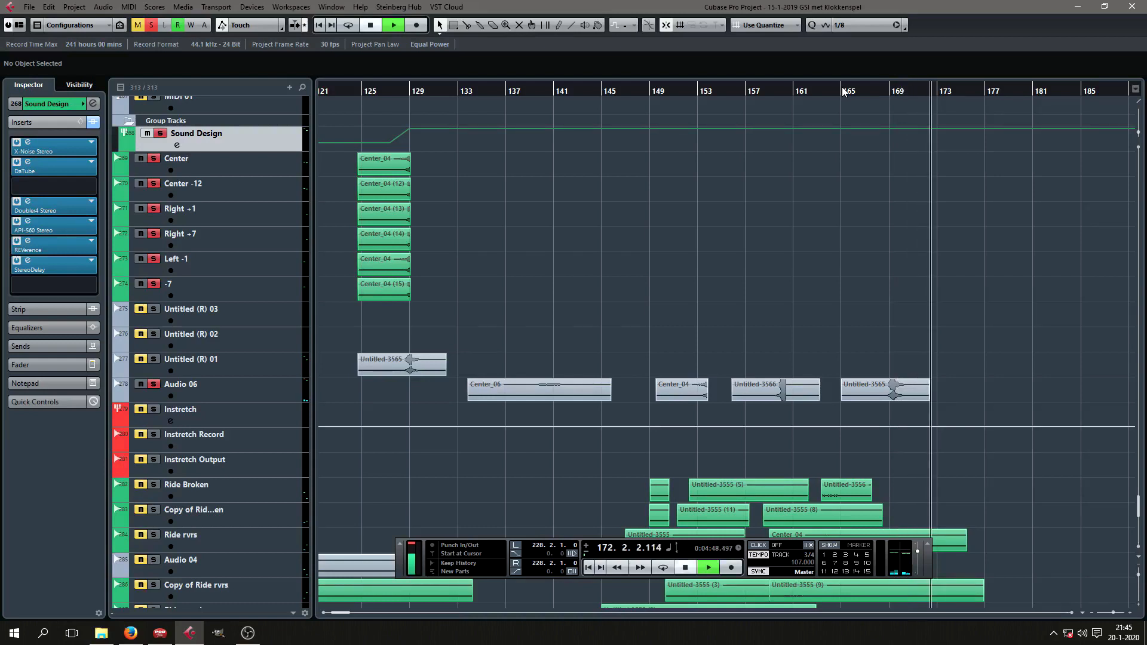
Select the Center_06 clip on the Audio 06 track and play it back from its start at 133.3.3
{"action": "left_click", "coordinate": [469, 98]}
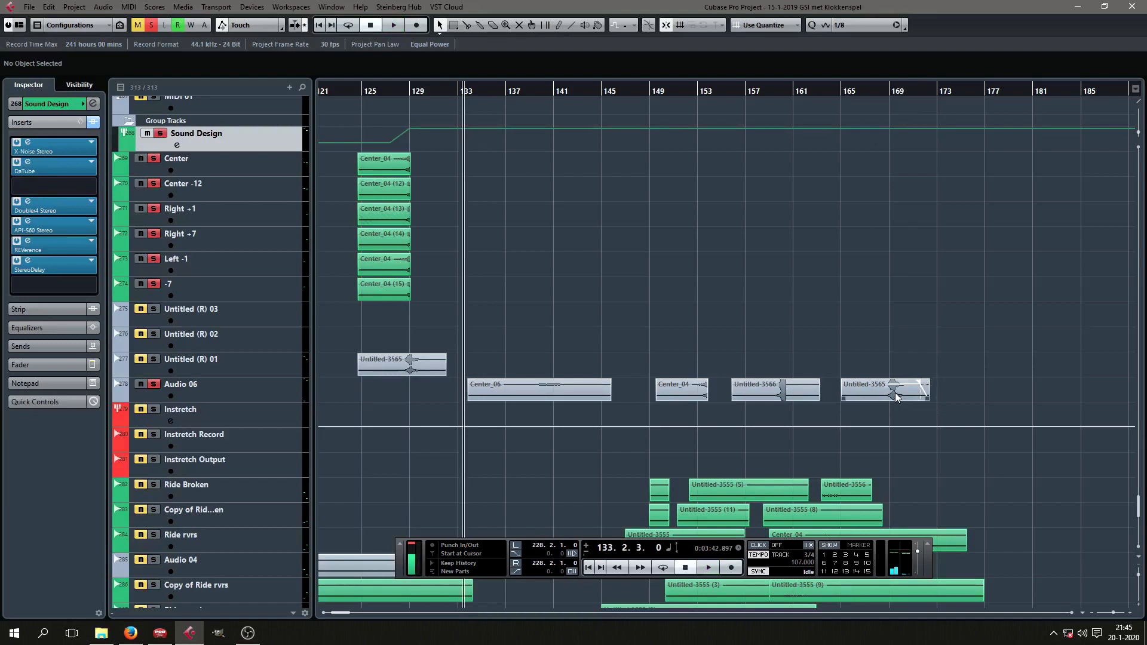
{"action": "scroll", "coordinate": [491, 263], "scroll_direction": "up", "scroll_amount": 2}
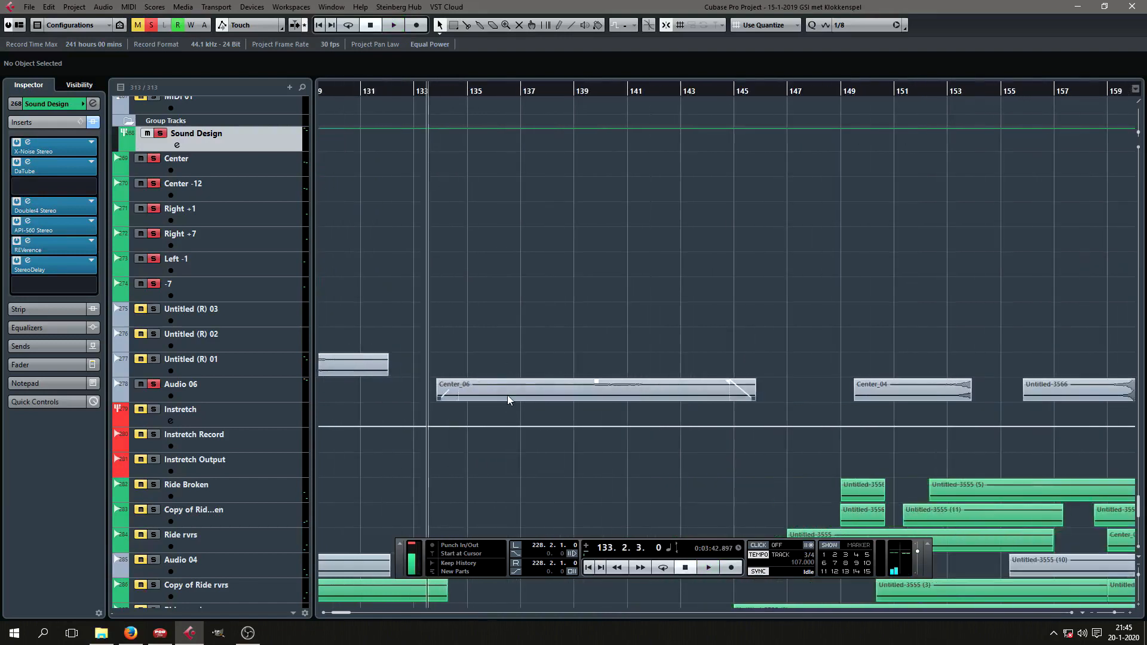
{"action": "left_click", "coordinate": [507, 395]}
{"action": "scroll", "coordinate": [460, 106], "scroll_direction": "up", "scroll_amount": 3}
{"action": "left_click", "coordinate": [449, 90]}
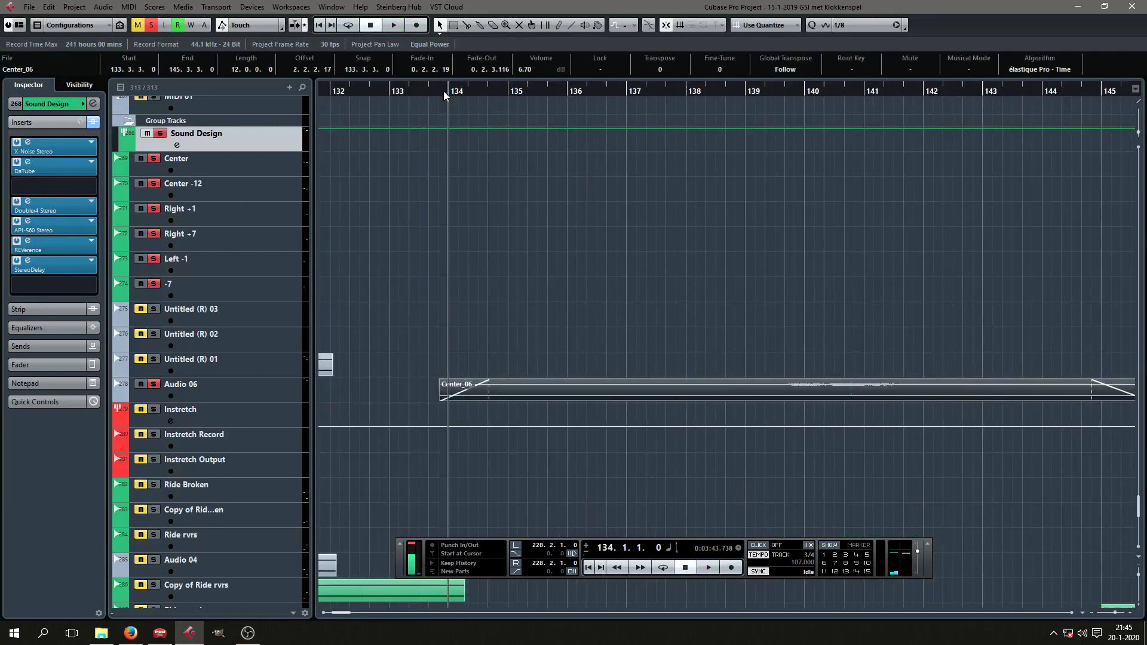
{"action": "left_click", "coordinate": [440, 91]}
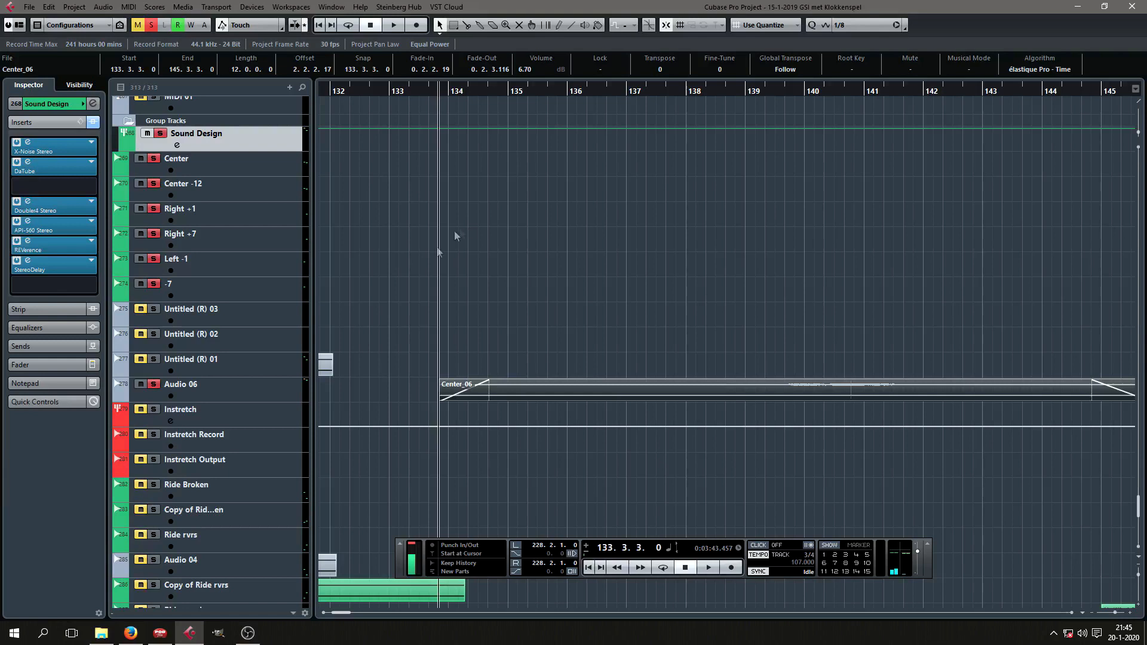
{"action": "scroll", "coordinate": [418, 293], "scroll_direction": "down", "scroll_amount": 3}
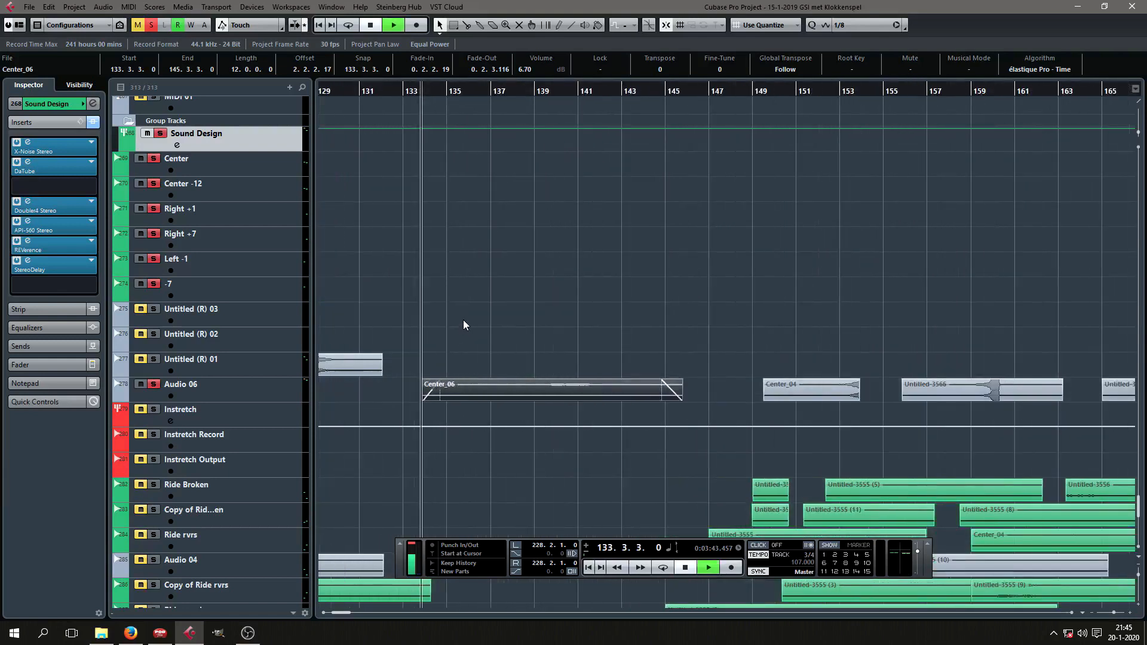
{"action": "key", "text": "space"}
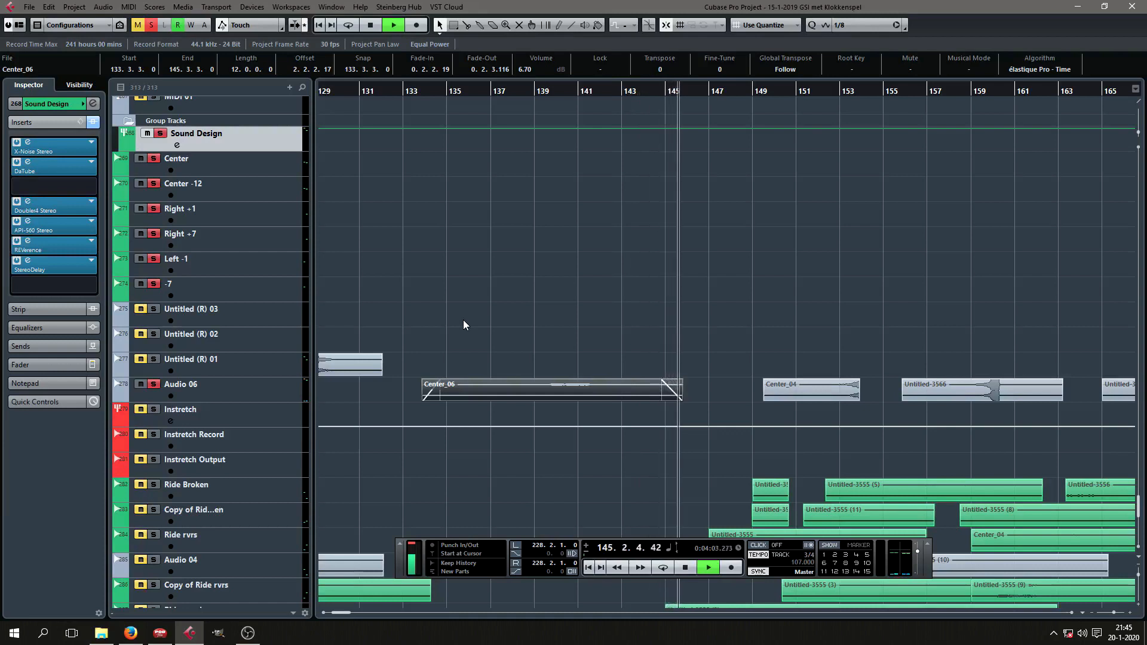
{"action": "key", "text": "space"}
{"action": "scroll", "coordinate": [454, 353], "scroll_direction": "down", "scroll_amount": 4}
{"action": "scroll", "coordinate": [454, 351], "scroll_direction": "up", "scroll_amount": 1}
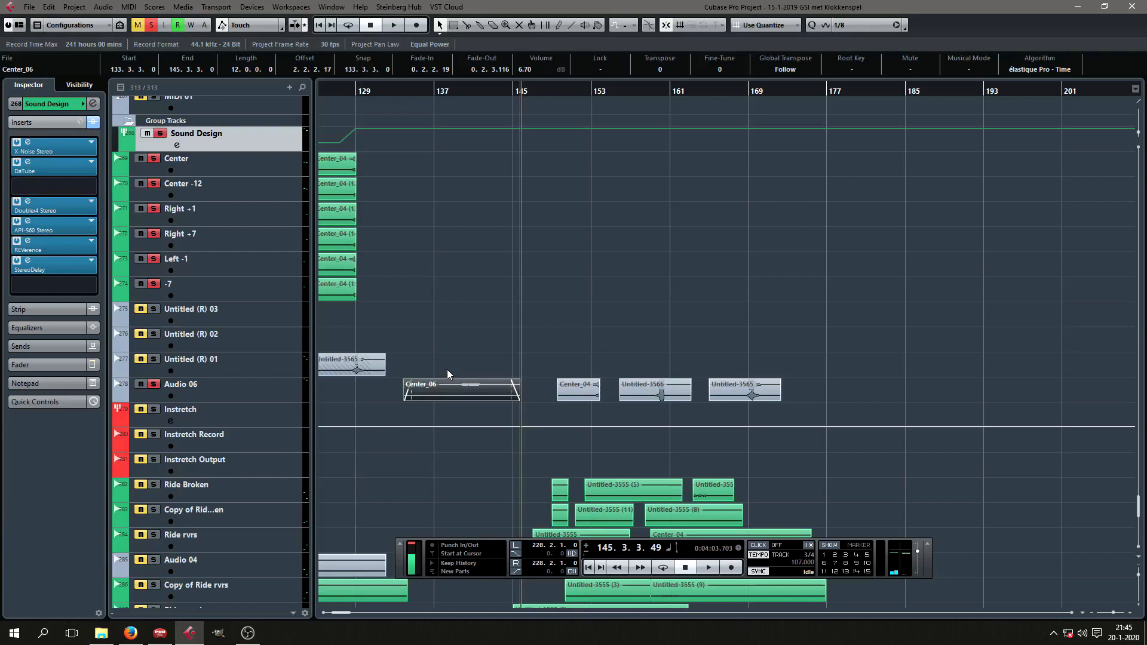
{"action": "scroll", "coordinate": [447, 370], "scroll_direction": "up", "scroll_amount": 3}
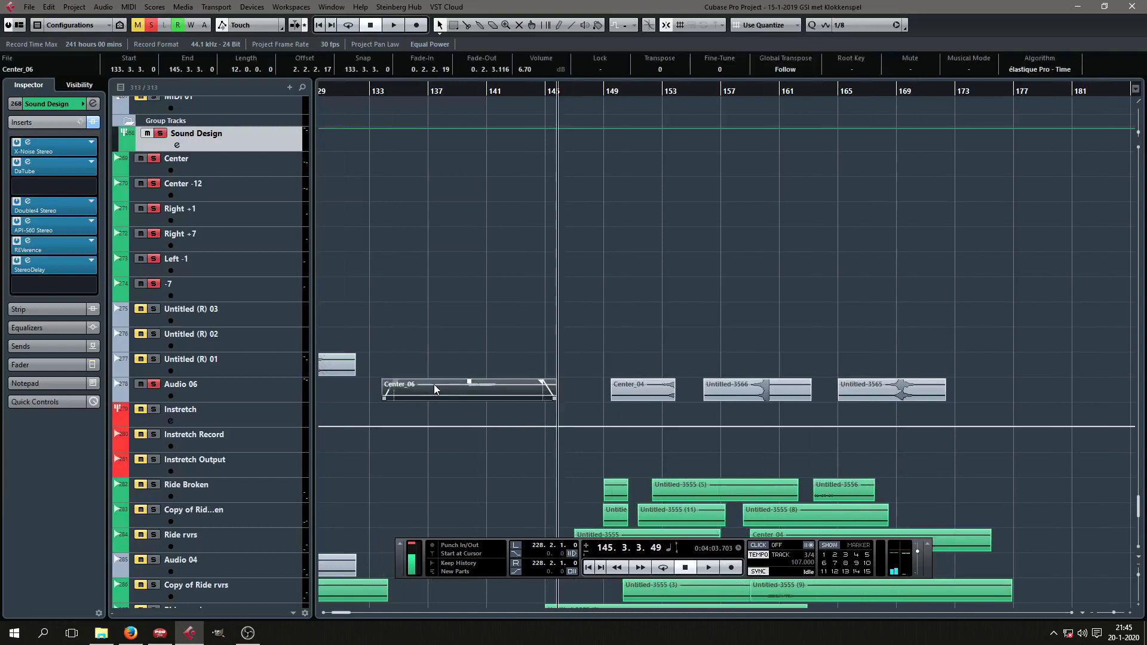
{"action": "left_click", "coordinate": [909, 395]}
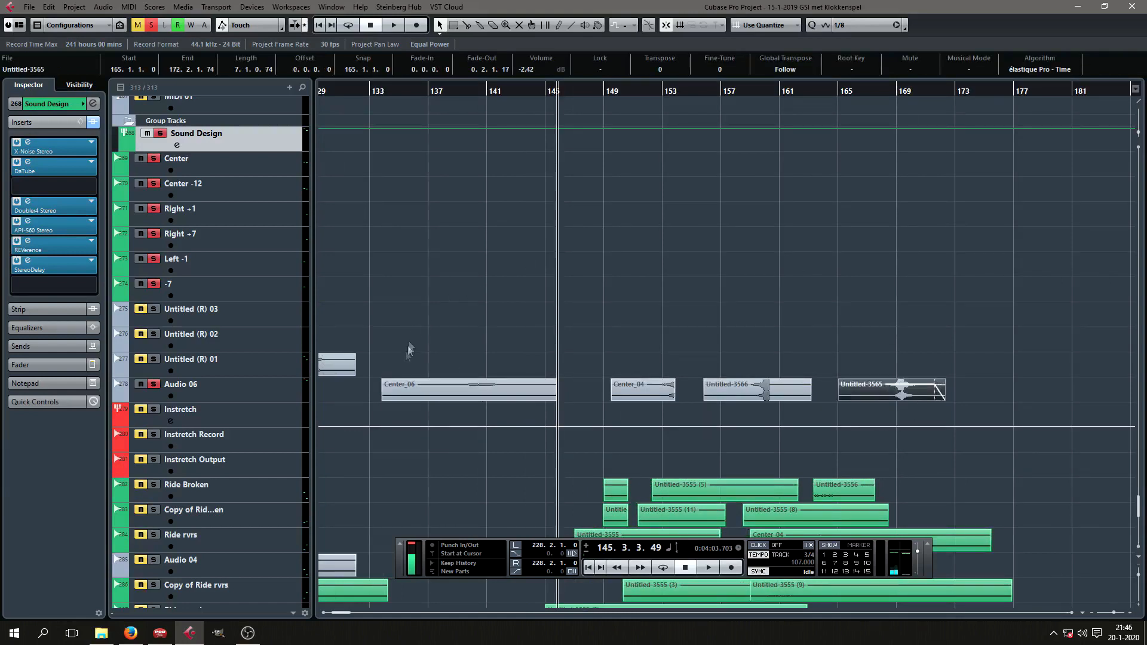
Split the Center_06 clip on the Audio 06 track into three parts at 135.3.1 and 140.2.3
{"action": "left_click", "coordinate": [435, 392]}
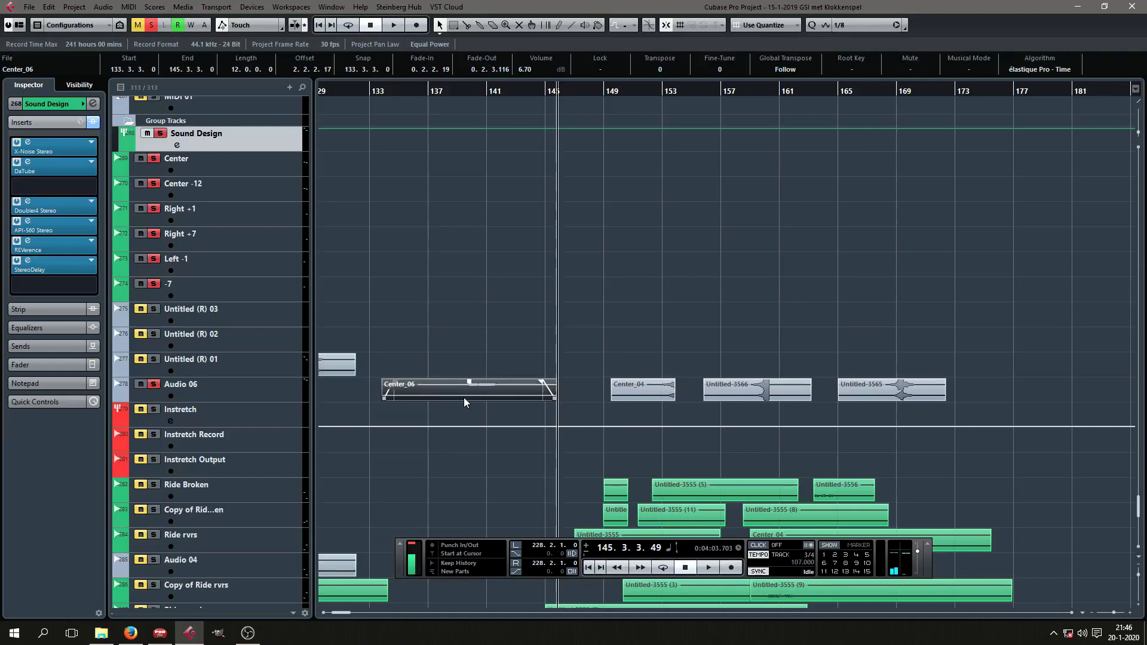
{"action": "scroll", "coordinate": [399, 326], "scroll_direction": "up", "scroll_amount": 3}
{"action": "left_click", "coordinate": [416, 89]}
{"action": "scroll", "coordinate": [471, 352], "scroll_direction": "down", "scroll_amount": 2}
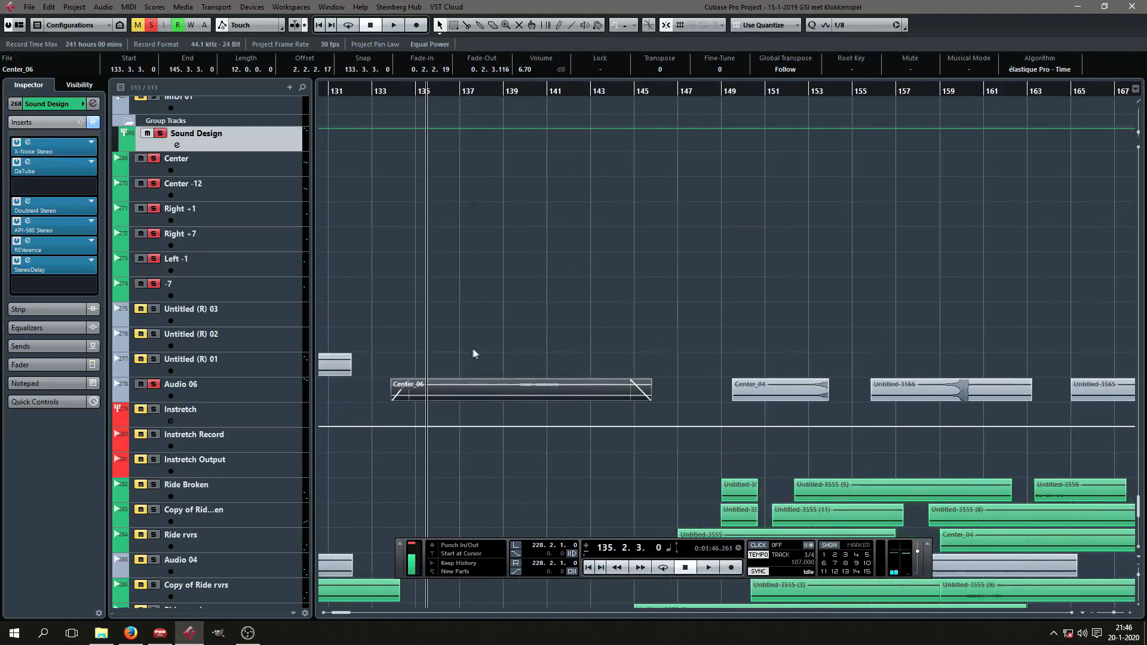
{"action": "scroll", "coordinate": [474, 353], "scroll_direction": "up", "scroll_amount": 1}
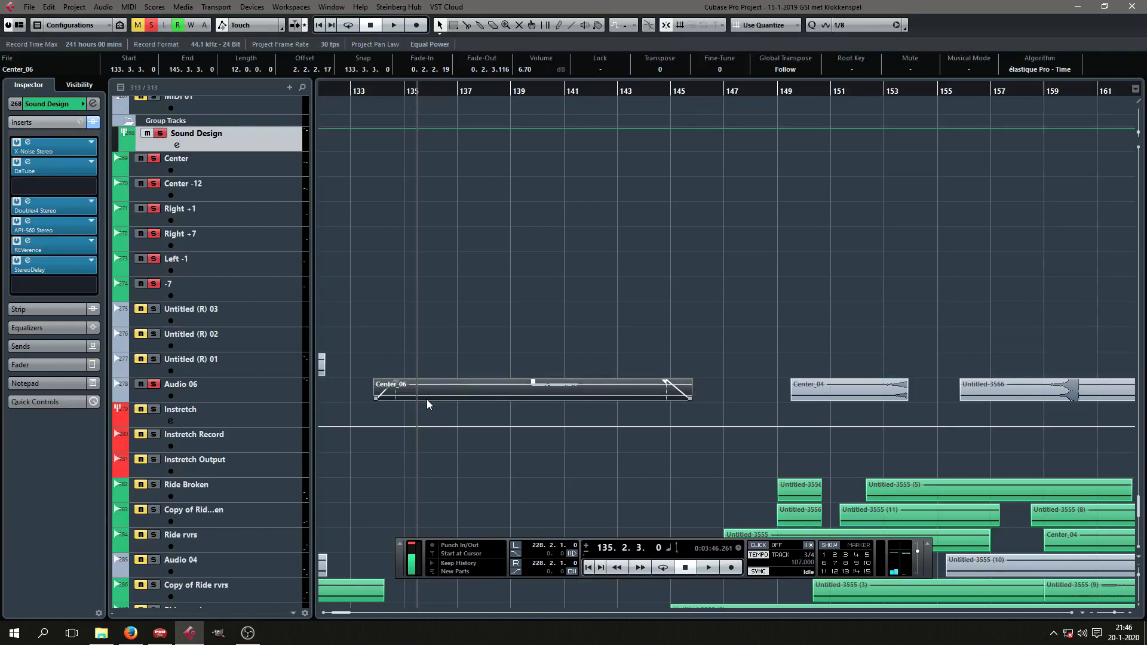
{"action": "left_click", "coordinate": [467, 27]}
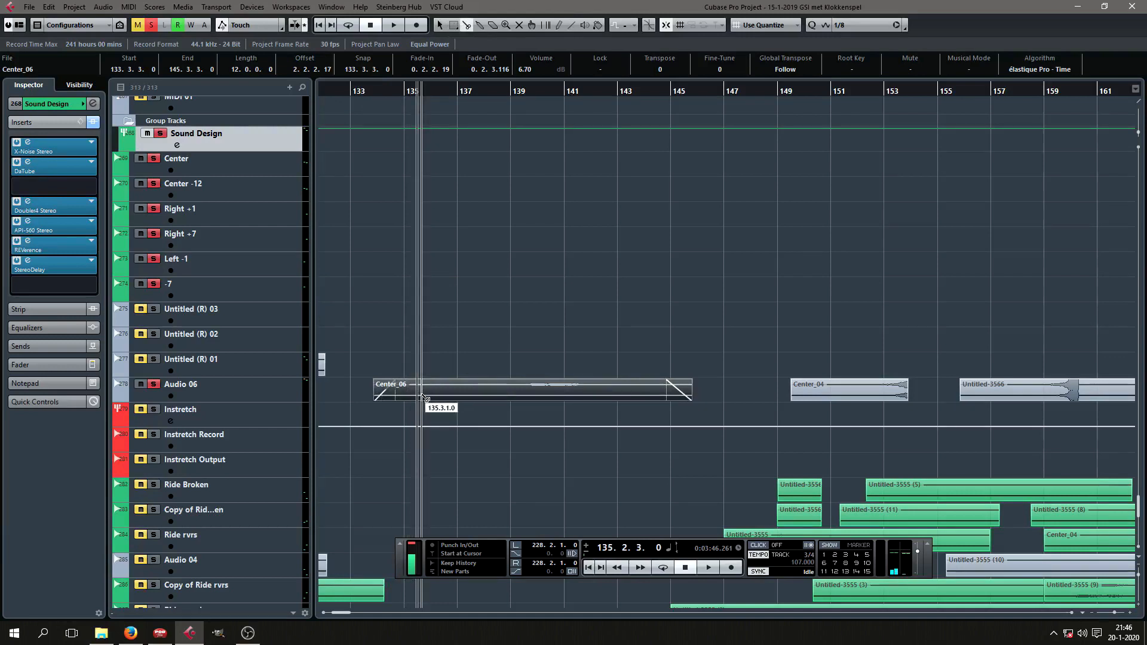
{"action": "left_click", "coordinate": [423, 397]}
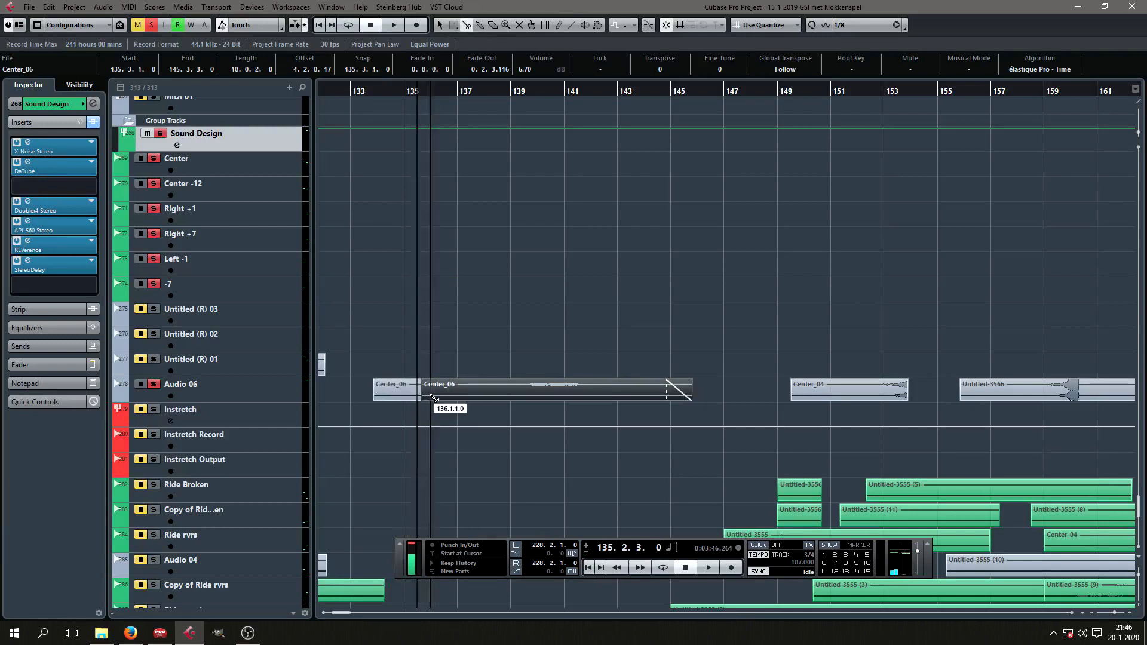
{"action": "left_click", "coordinate": [551, 394]}
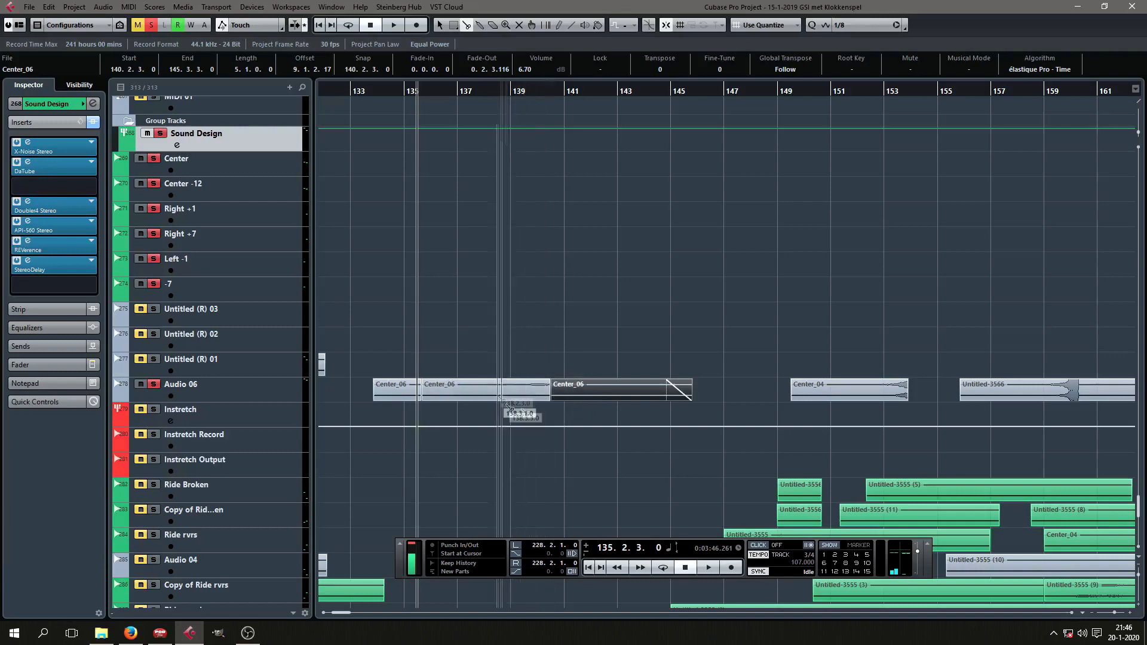
{"action": "left_click", "coordinate": [439, 25]}
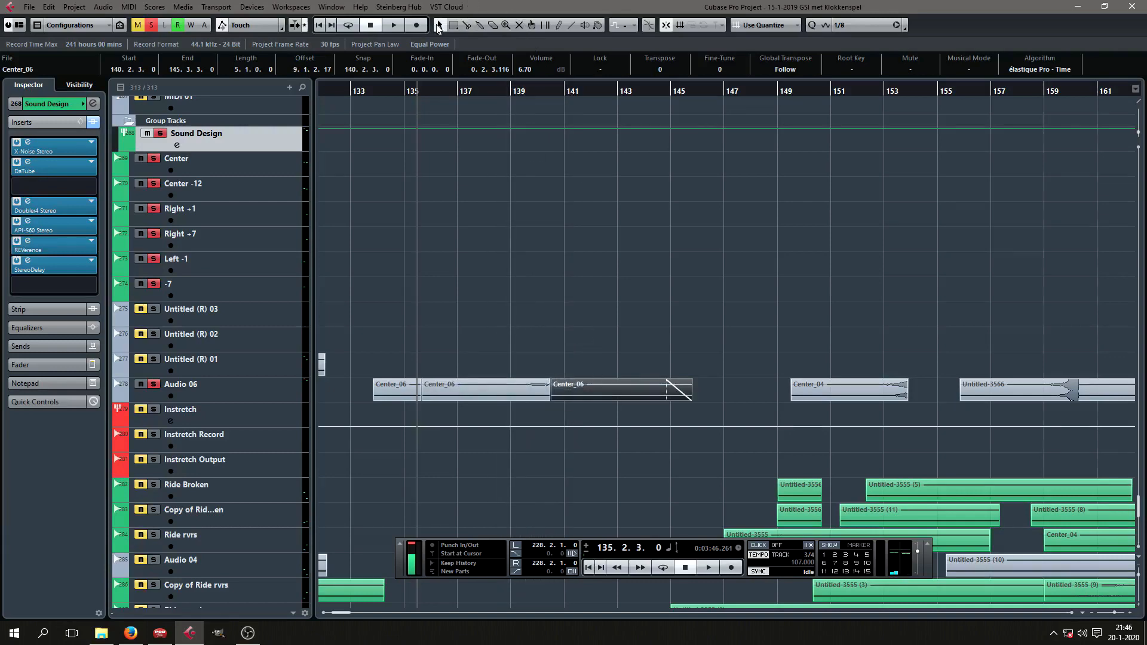
Place the playhead at the start of Audio 06's Center_04 clip, 149.2.3, and shorten the clip's fade-in to about 3 bars
{"action": "scroll", "coordinate": [525, 394], "scroll_direction": "down", "scroll_amount": 3}
{"action": "scroll", "coordinate": [575, 371], "scroll_direction": "up", "scroll_amount": 1}
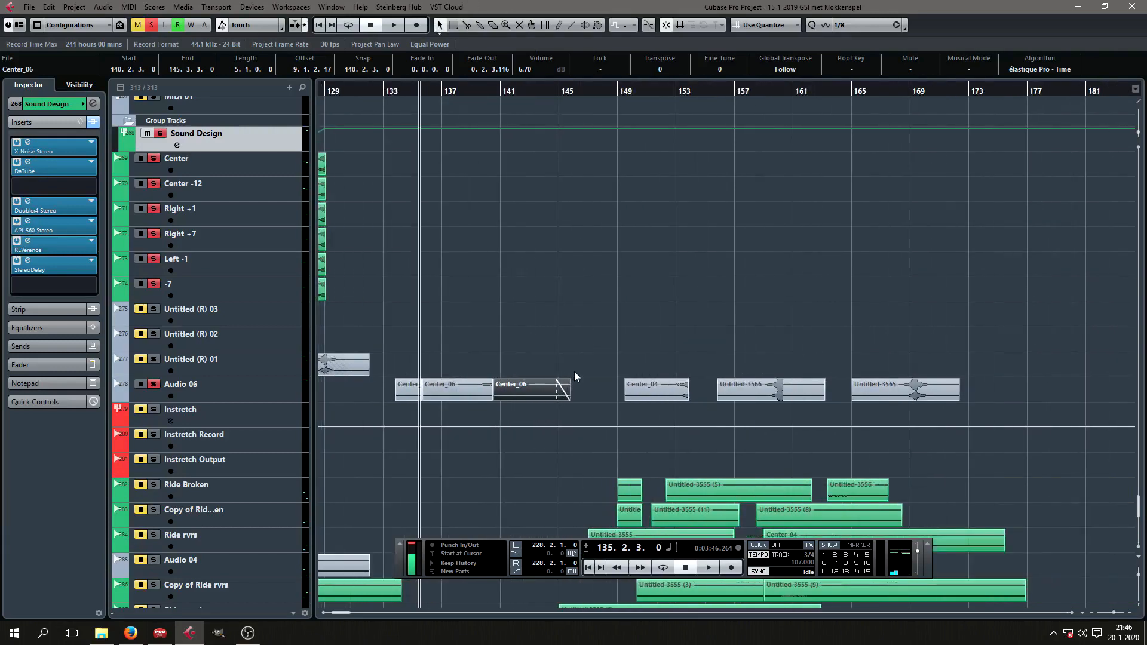
{"action": "scroll", "coordinate": [487, 392], "scroll_direction": "up", "scroll_amount": 2}
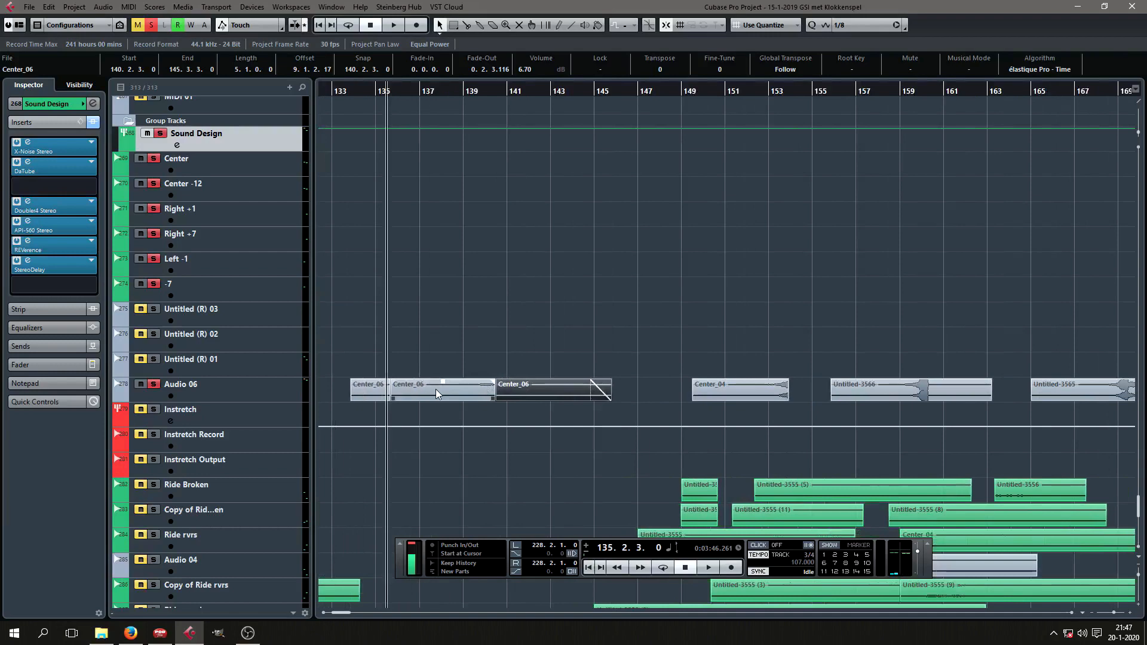
{"action": "left_click", "coordinate": [695, 88]}
{"action": "scroll", "coordinate": [773, 254], "scroll_direction": "up", "scroll_amount": 2}
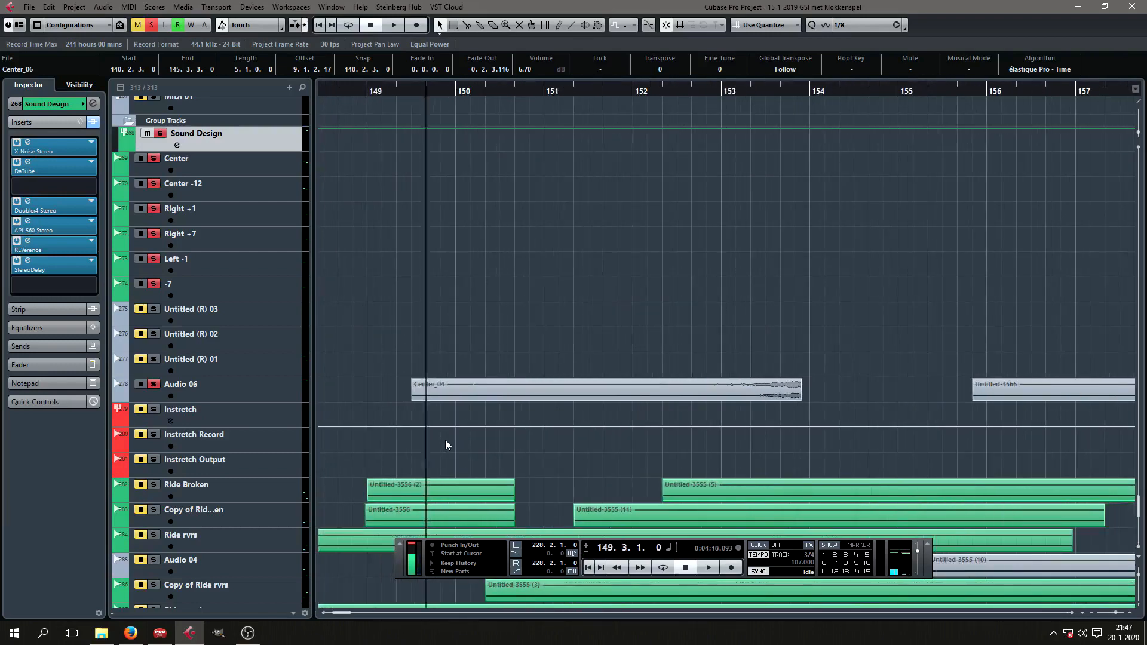
{"action": "left_click", "coordinate": [478, 390]}
{"action": "scroll", "coordinate": [445, 390], "scroll_direction": "up", "scroll_amount": 1}
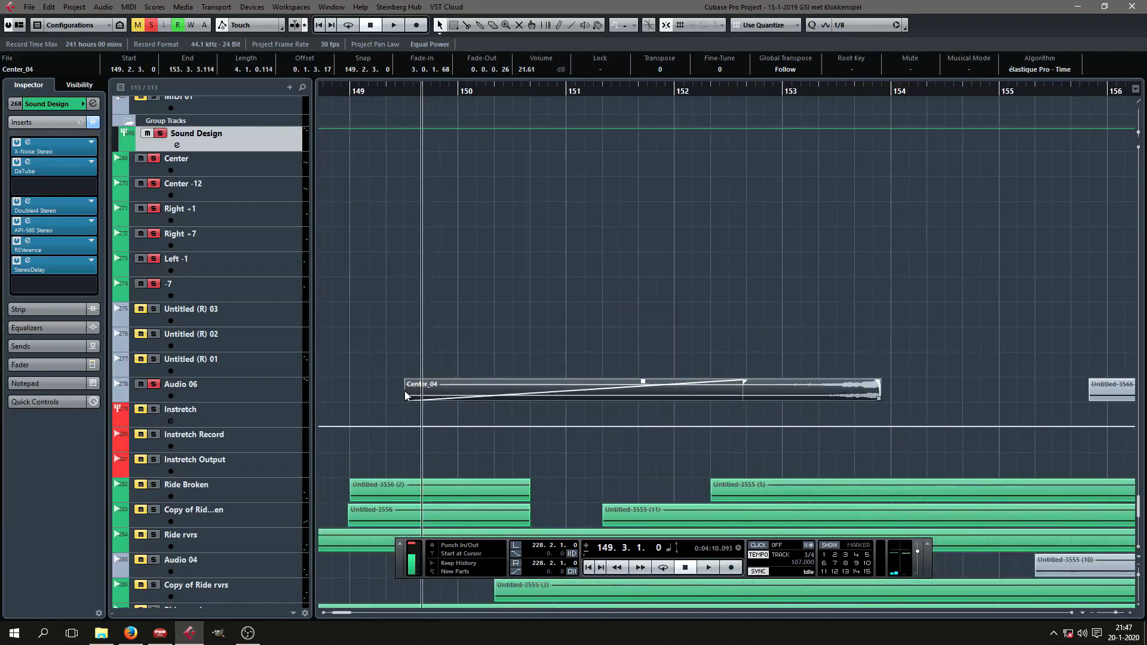
{"action": "left_click", "coordinate": [406, 92]}
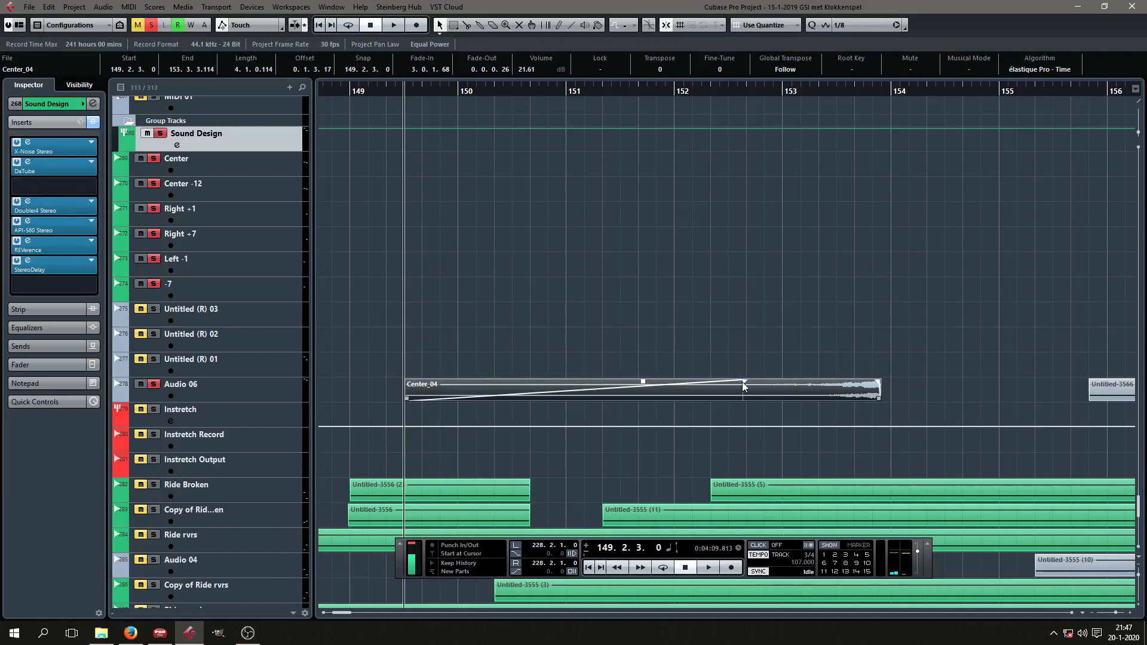
{"action": "mouse_move", "coordinate": [745, 381]}
{"action": "left_mouse_down"}
{"action": "mouse_move", "coordinate": [406, 396]}
{"action": "mouse_move", "coordinate": [743, 397]}
{"action": "mouse_move", "coordinate": [731, 381]}
{"action": "left_mouse_up"}
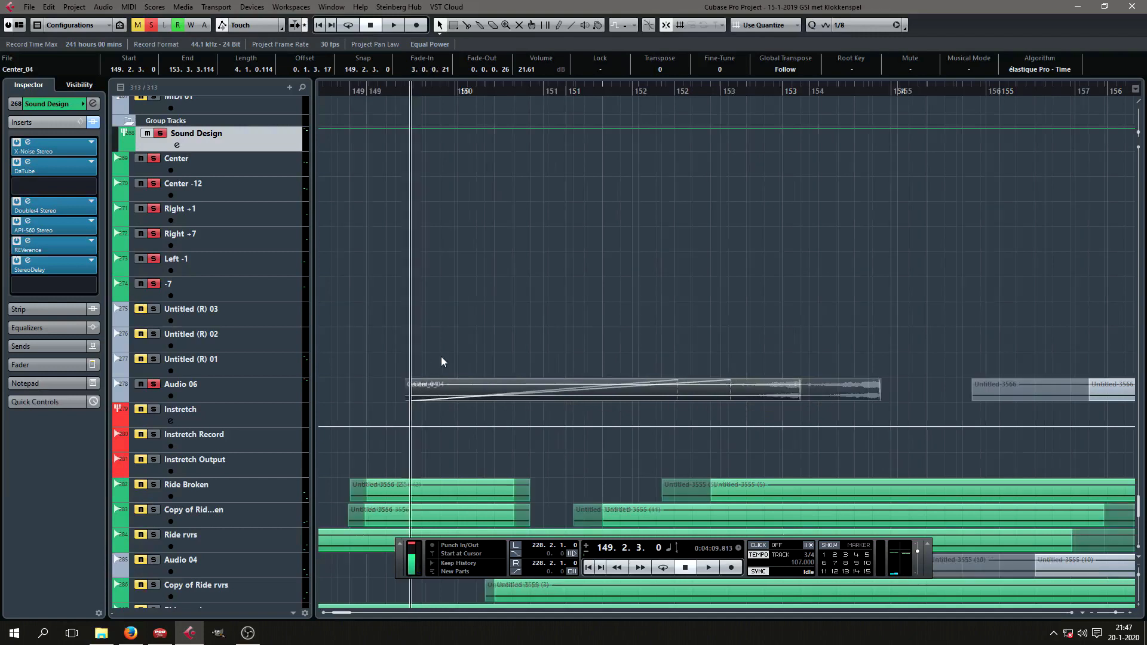
Play back the Center_04 clip on the Audio 06 track from 149.2.3 through its end
{"action": "scroll", "coordinate": [441, 356], "scroll_direction": "down", "scroll_amount": 2}
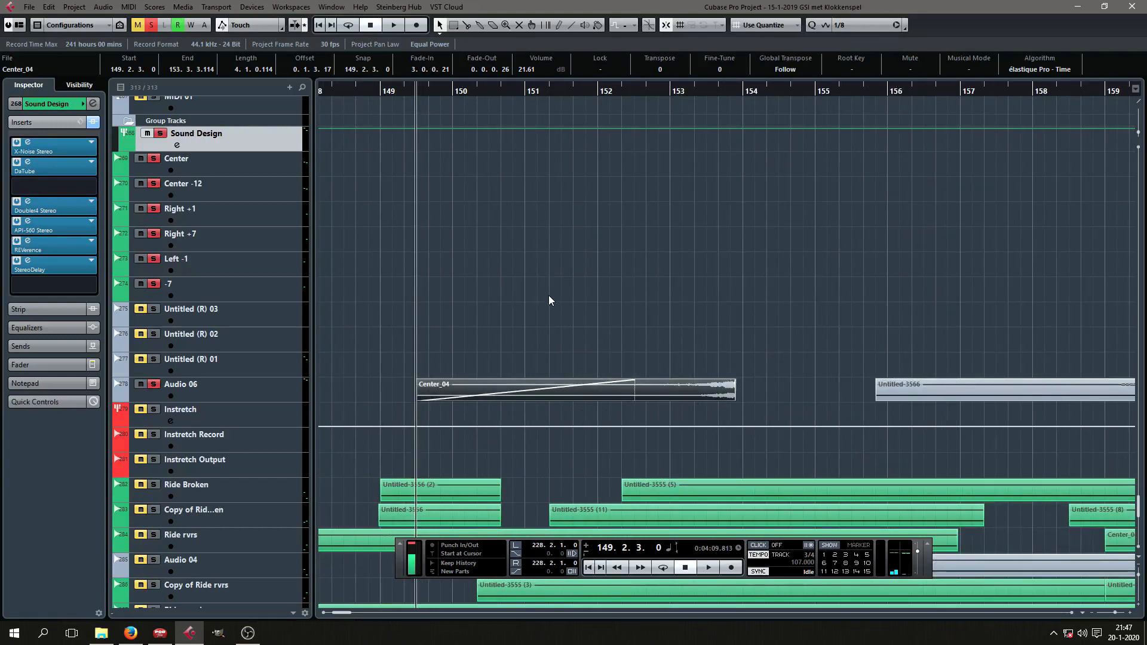
{"action": "key", "text": "space"}
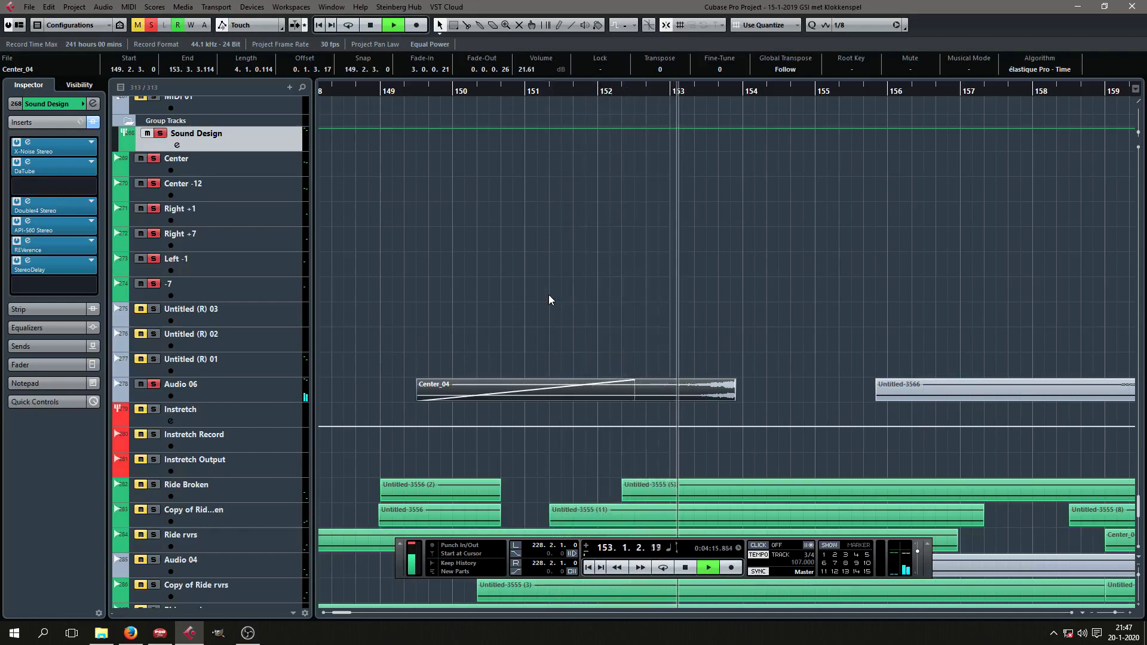
{"action": "key", "text": "space"}
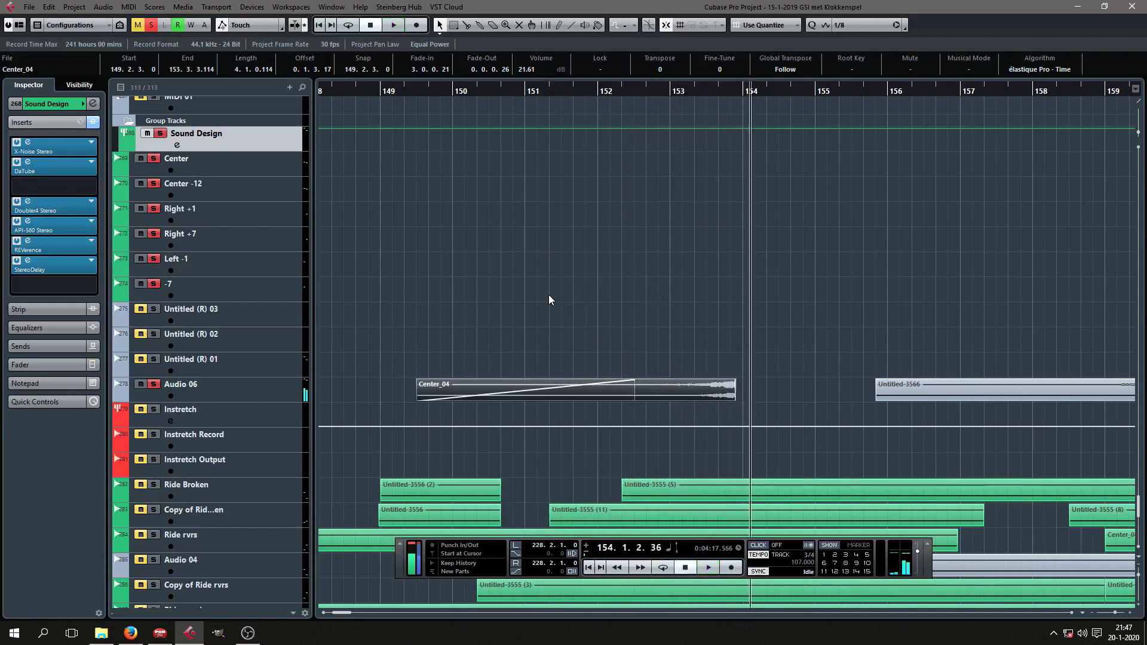
{"action": "scroll", "coordinate": [549, 295], "scroll_direction": "down", "scroll_amount": 3}
{"action": "scroll", "coordinate": [621, 396], "scroll_direction": "down", "scroll_amount": 4}
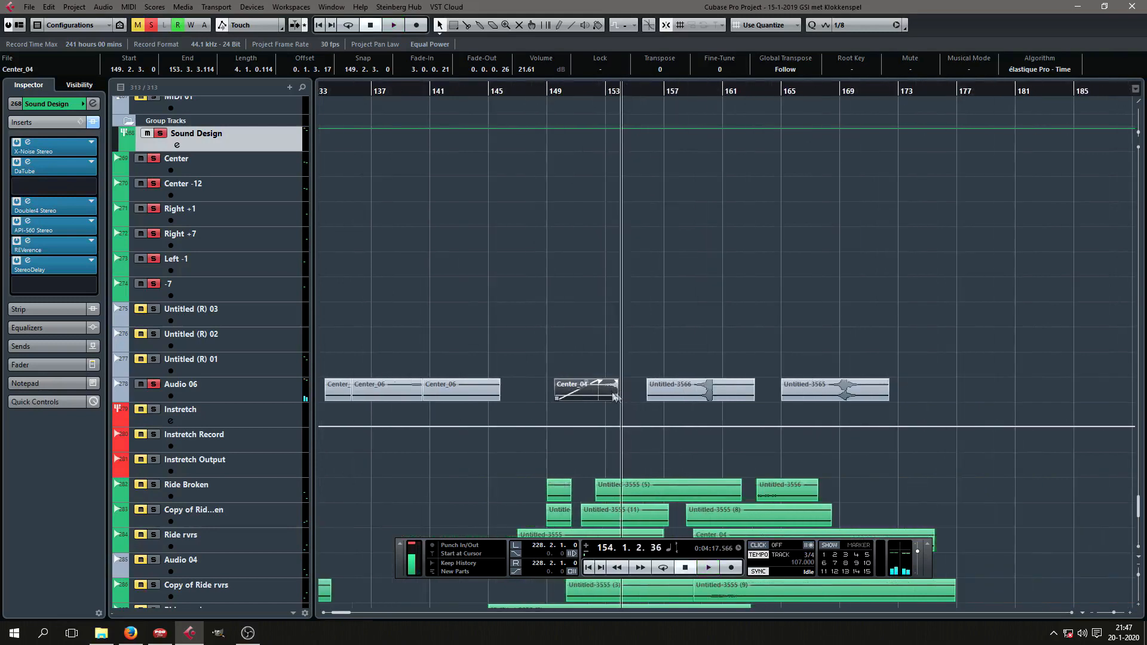
{"action": "scroll", "coordinate": [637, 392], "scroll_direction": "up", "scroll_amount": 2}
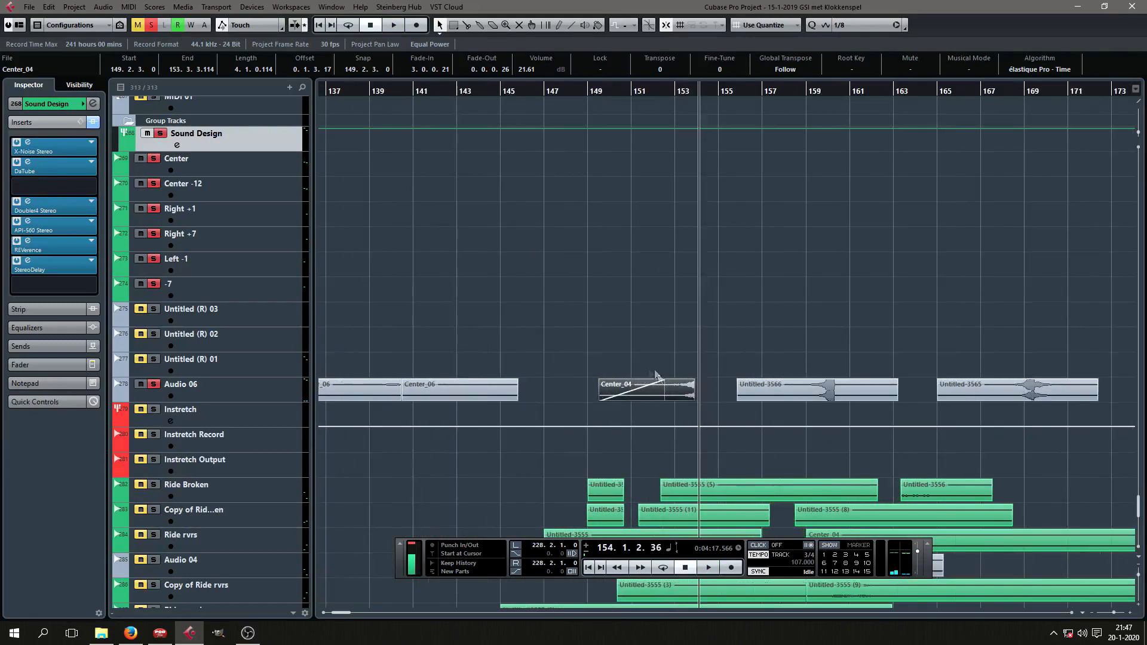
{"action": "scroll", "coordinate": [648, 388], "scroll_direction": "down", "scroll_amount": 2}
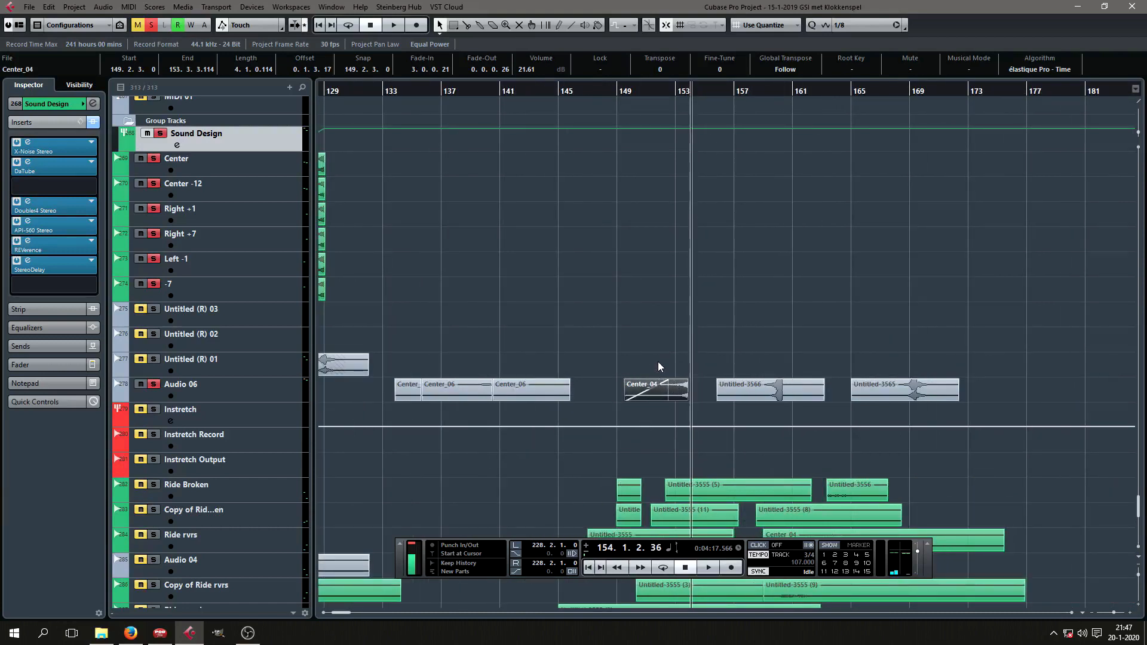
{"action": "left_click", "coordinate": [656, 362]}
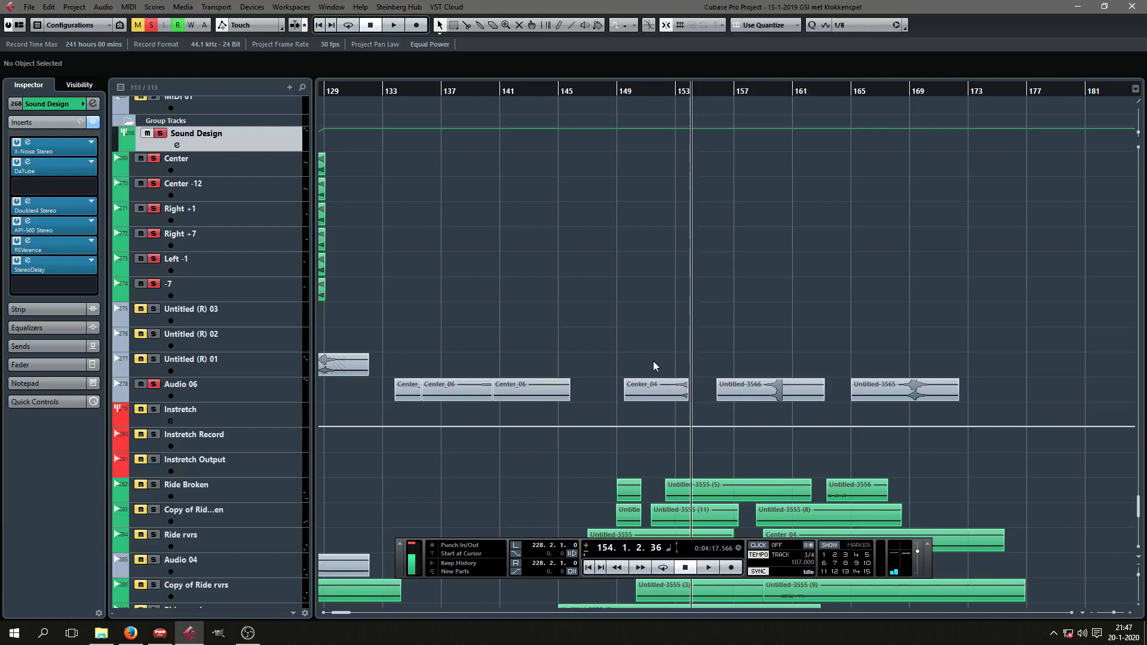
{"action": "left_click", "coordinate": [658, 393]}
Place the playhead at 124.3.3 near the start of the stacked Center_04 clips and select the Center track
{"action": "scroll", "coordinate": [748, 313], "scroll_direction": "left", "scroll_amount": 2}
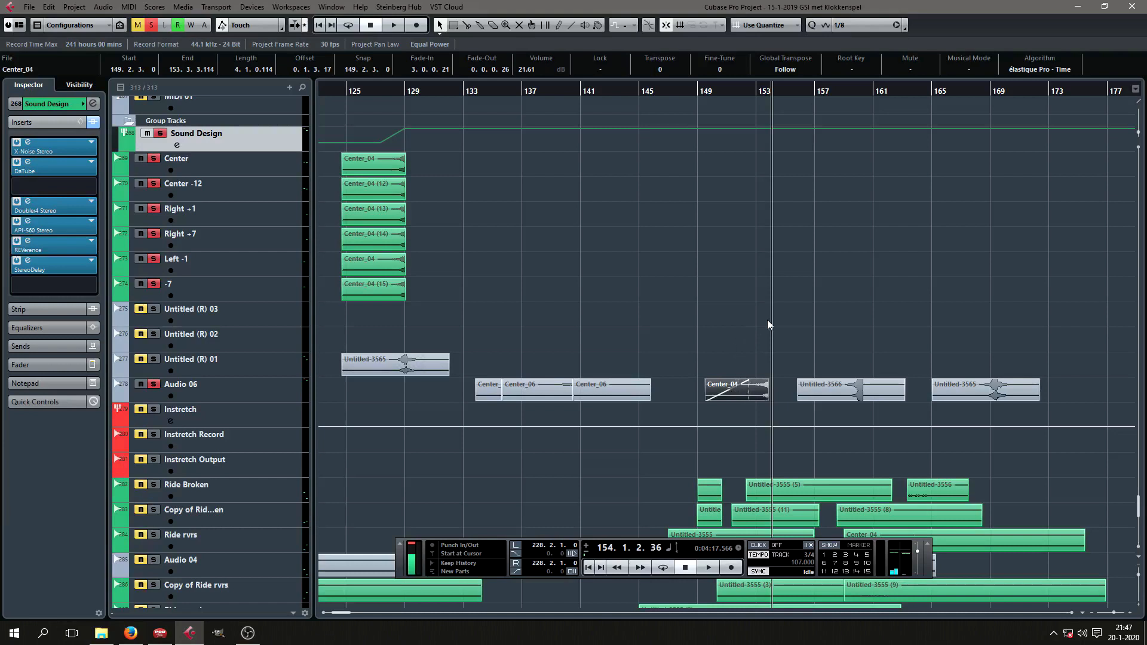
{"action": "scroll", "coordinate": [751, 307], "scroll_direction": "down", "scroll_amount": 1}
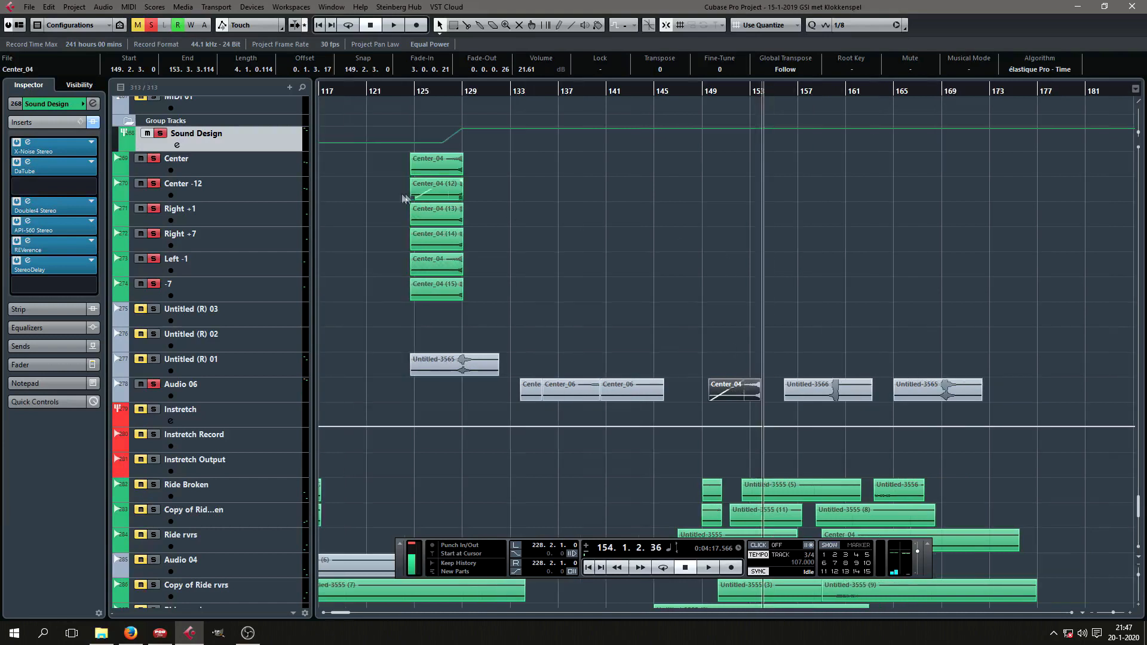
{"action": "scroll", "coordinate": [391, 206], "scroll_direction": "up", "scroll_amount": 3}
{"action": "left_click", "coordinate": [424, 90]}
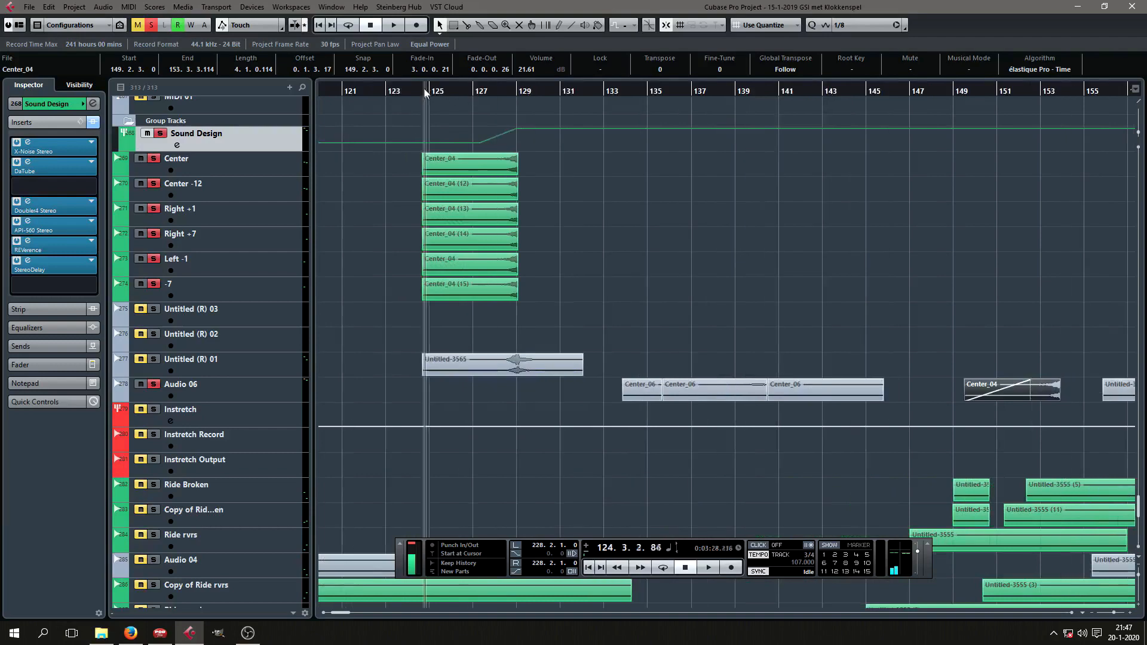
{"action": "scroll", "coordinate": [435, 146], "scroll_direction": "up", "scroll_amount": 5}
{"action": "scroll", "coordinate": [427, 179], "scroll_direction": "up", "scroll_amount": 3}
{"action": "left_click", "coordinate": [275, 273]}
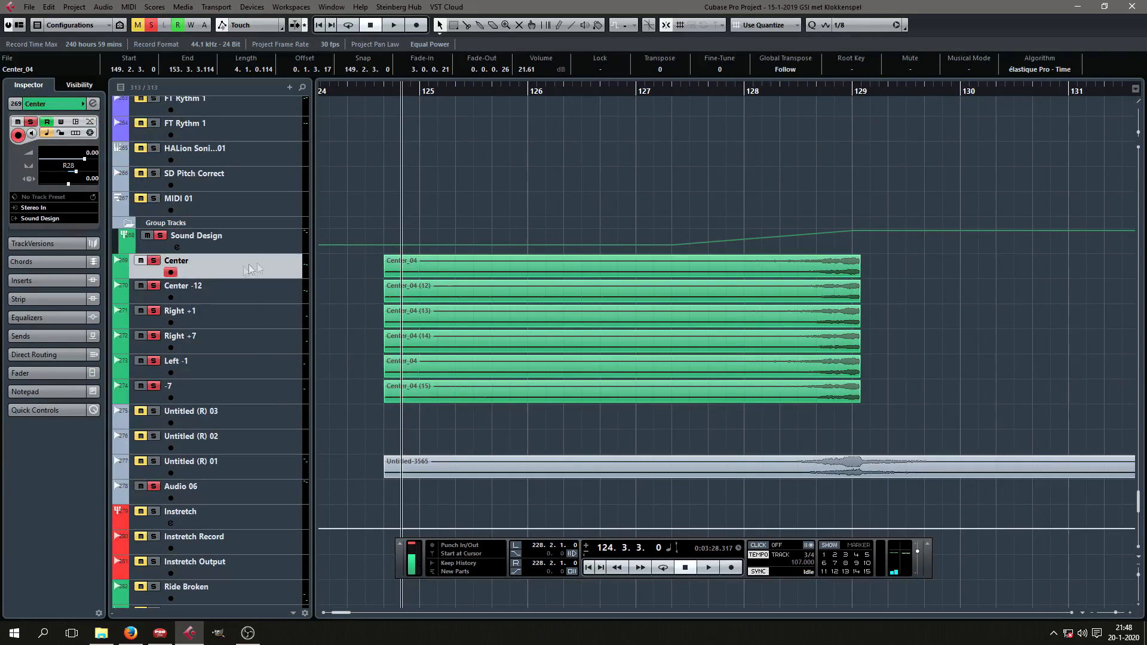
Examine the stacked Center_04 clips from the Center track down to the -7 track and compare them with Audio 06's Center_04 clip
{"action": "left_click", "coordinate": [416, 264]}
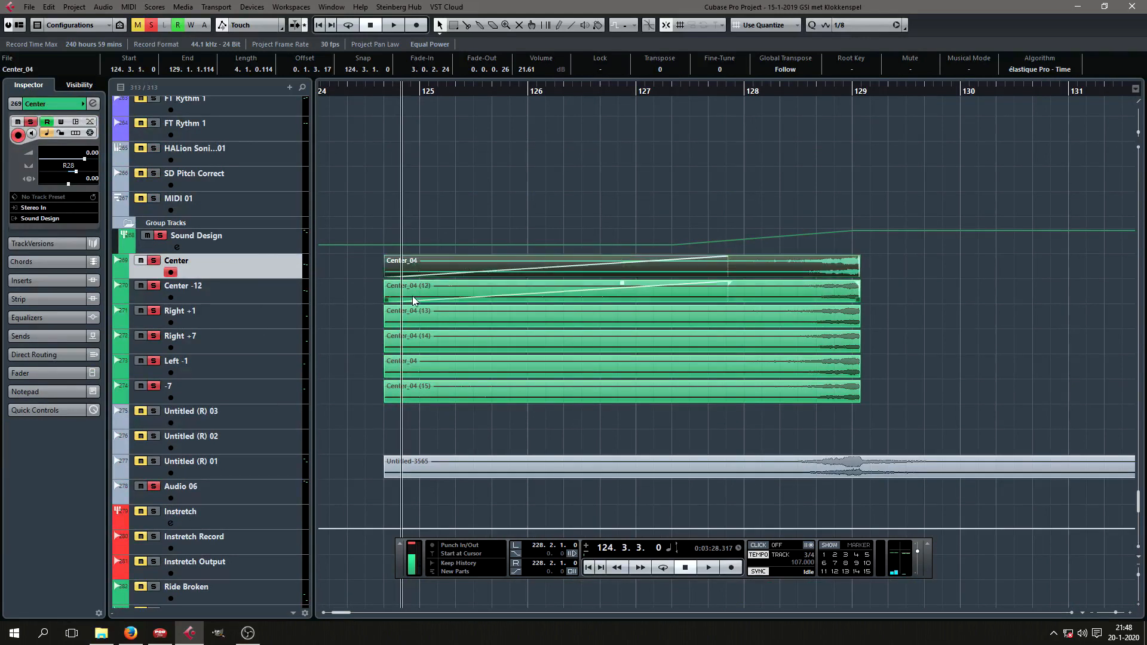
{"action": "left_click", "coordinate": [421, 318]}
{"action": "left_click", "coordinate": [423, 343]}
{"action": "left_click", "coordinate": [428, 371]}
{"action": "left_click", "coordinate": [435, 395]}
{"action": "key", "text": "g"}
{"action": "key", "text": "g"}
{"action": "key", "text": "g"}
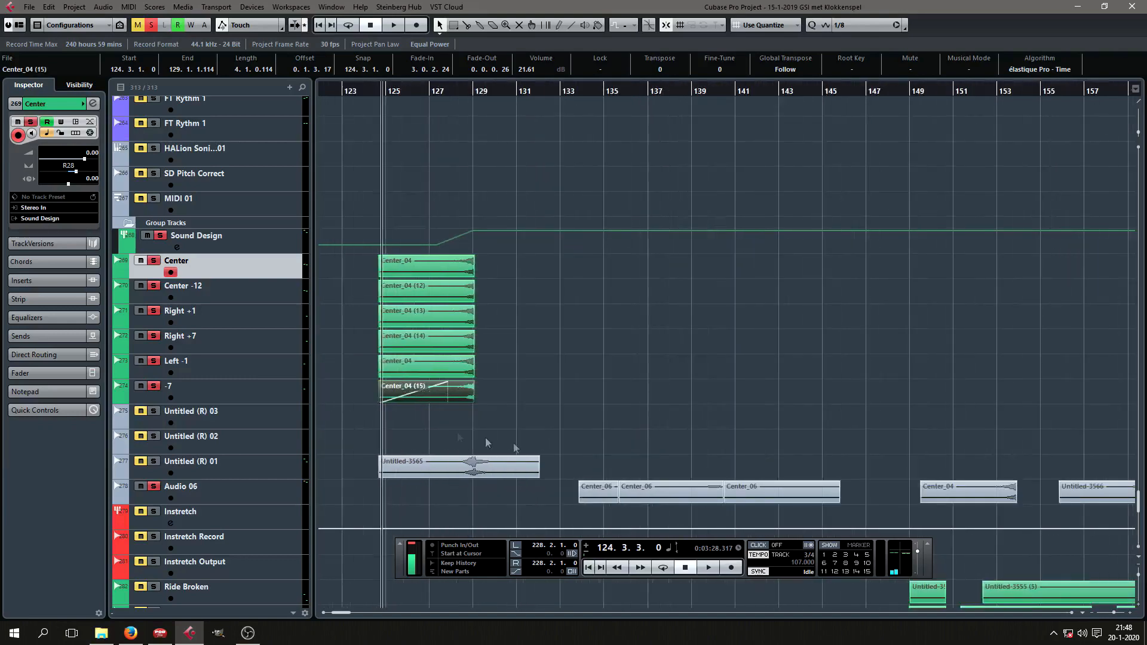
{"action": "key", "text": "g"}
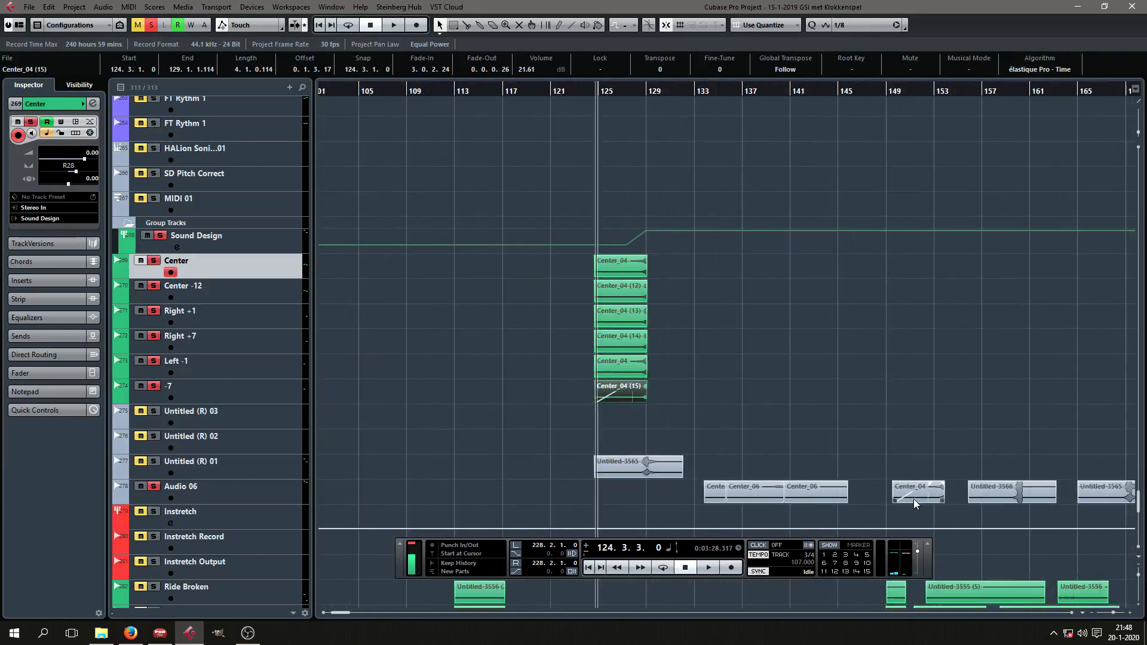
{"action": "scroll", "coordinate": [644, 272], "scroll_direction": "up", "scroll_amount": 7}
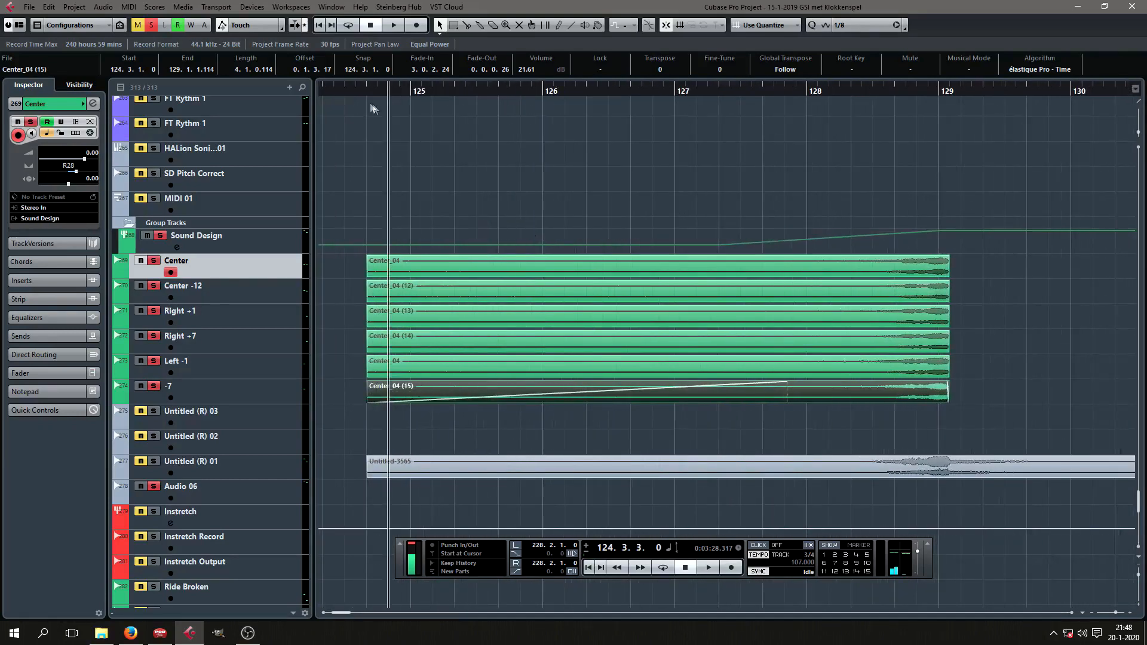
Place the playhead at 124.3.1 and compare the volume and pan settings of the six tracks from Center down to -7
{"action": "left_click", "coordinate": [367, 88]}
{"action": "left_click", "coordinate": [277, 287]}
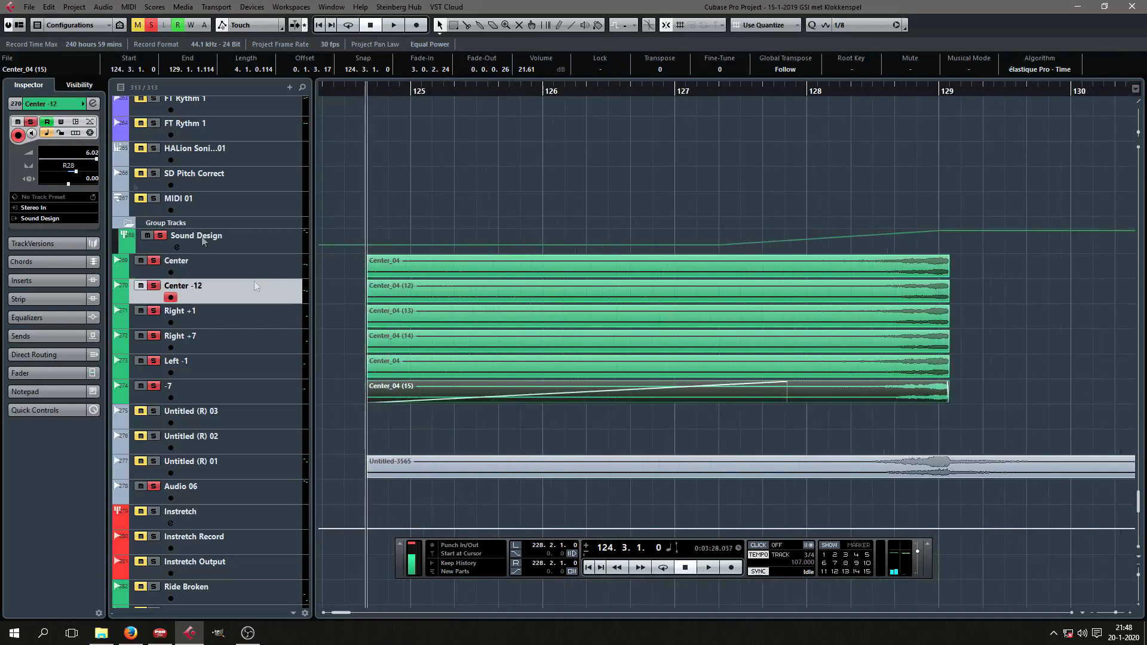
{"action": "left_click", "coordinate": [264, 317]}
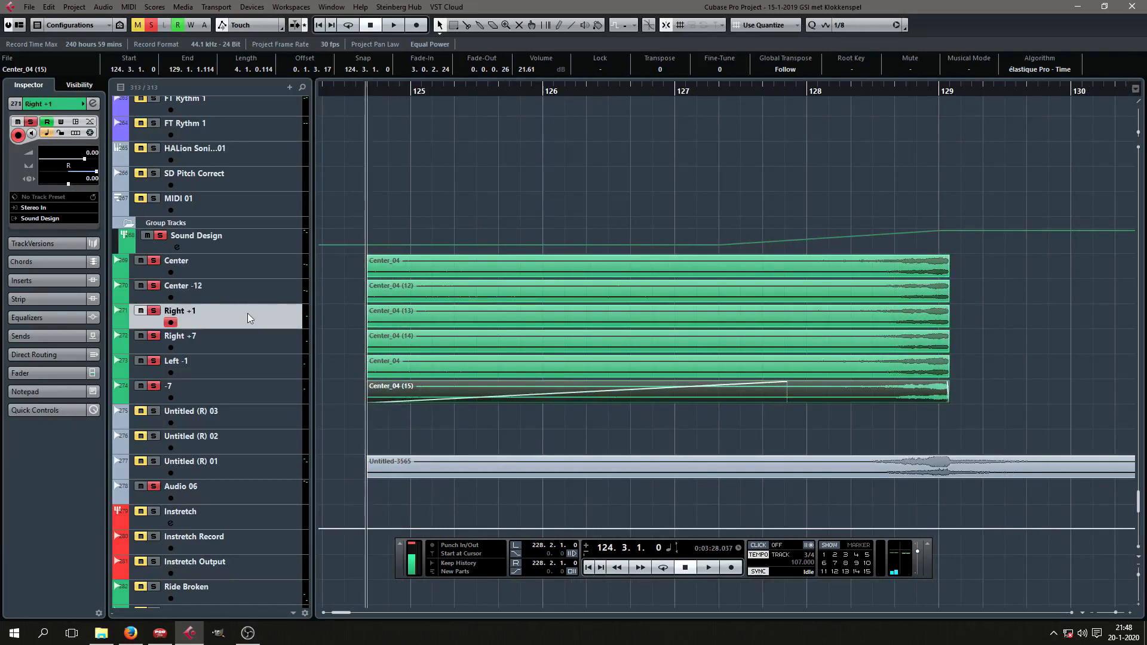
{"action": "left_click", "coordinate": [265, 350]}
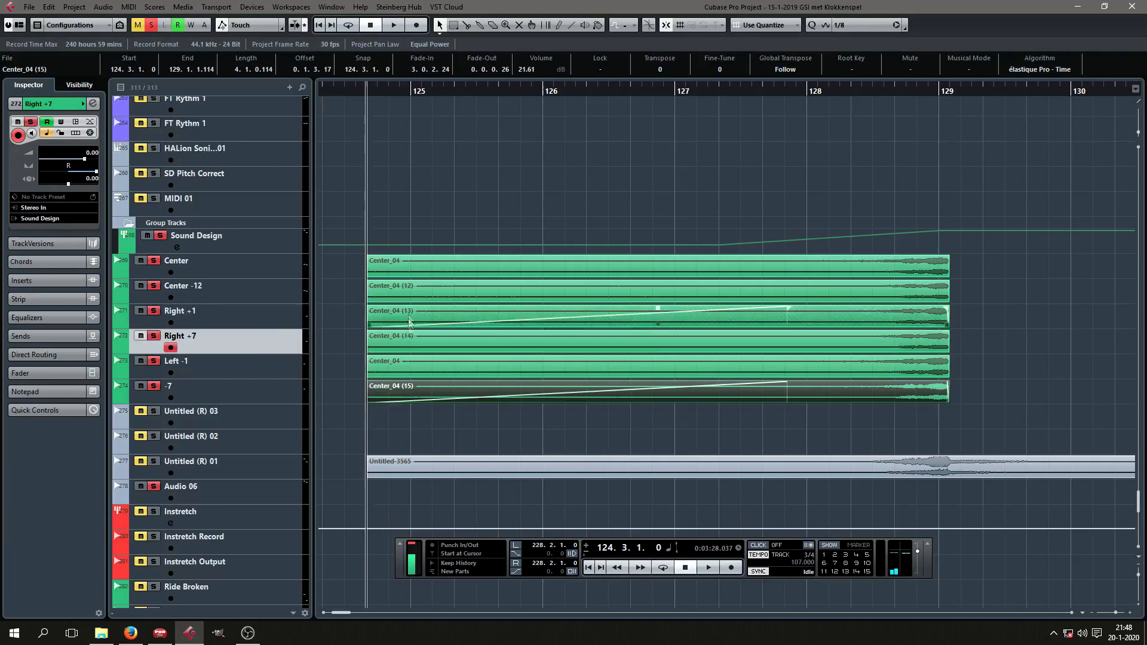
{"action": "left_click", "coordinate": [273, 370]}
{"action": "left_click", "coordinate": [275, 397]}
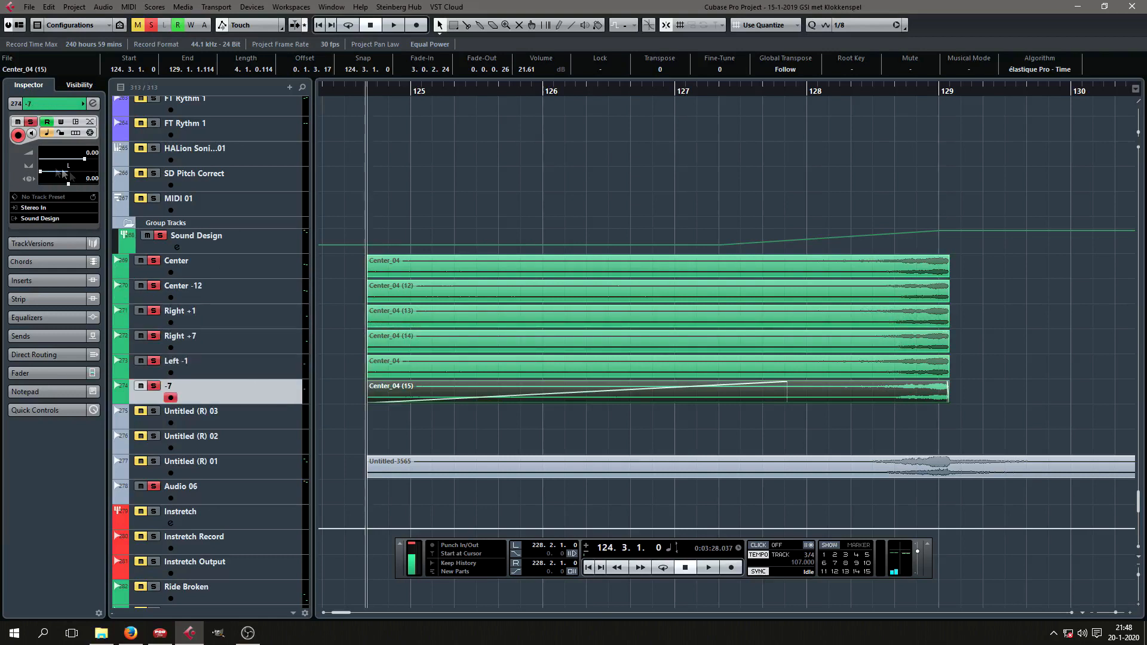
{"action": "left_click", "coordinate": [282, 266]}
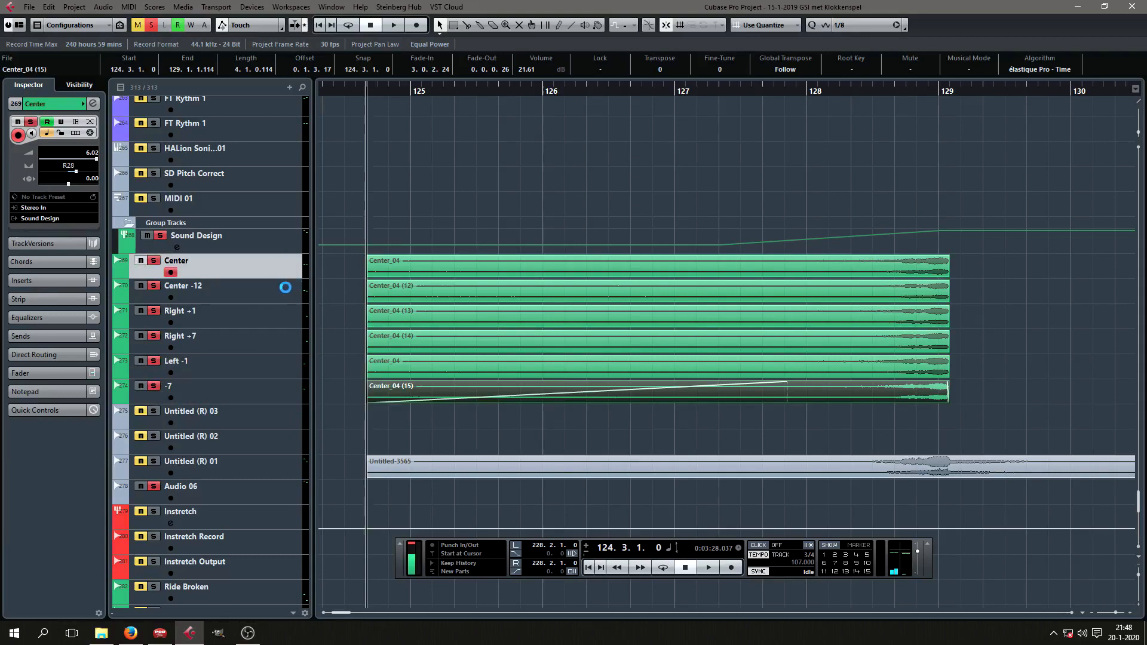
{"action": "left_click", "coordinate": [247, 295]}
{"action": "left_click", "coordinate": [200, 274]}
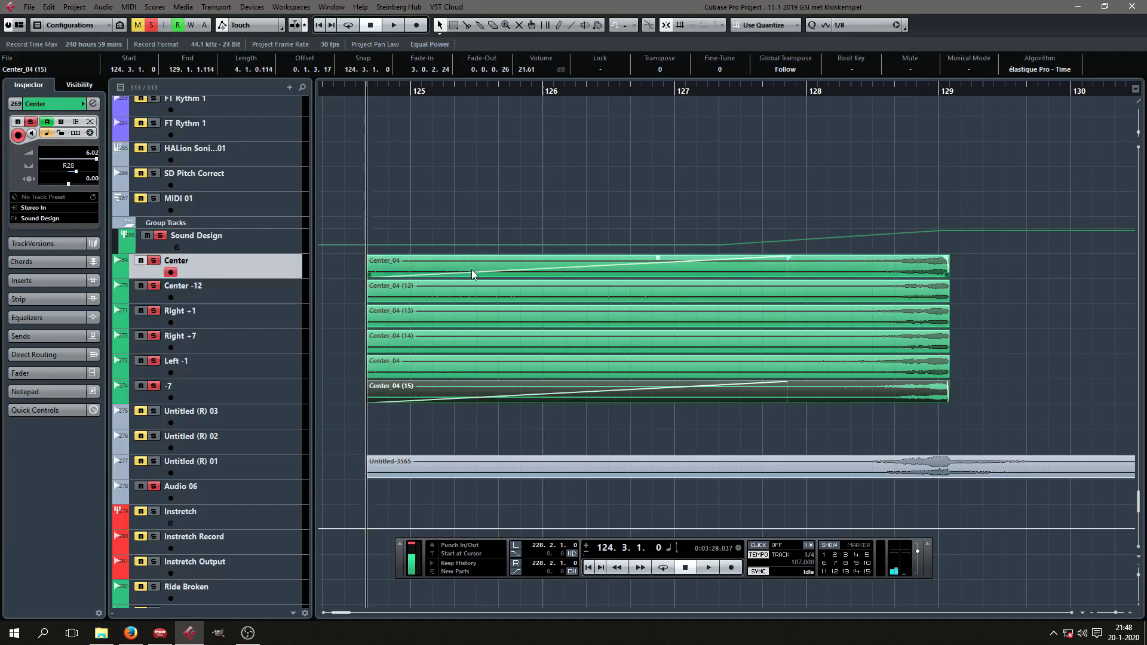
Open the Pitch Shift process for the Center_04 (12) clip on the Center -12 track and set the transpose to -12 semitones
{"action": "left_click", "coordinate": [294, 285]}
{"action": "left_click", "coordinate": [449, 293]}
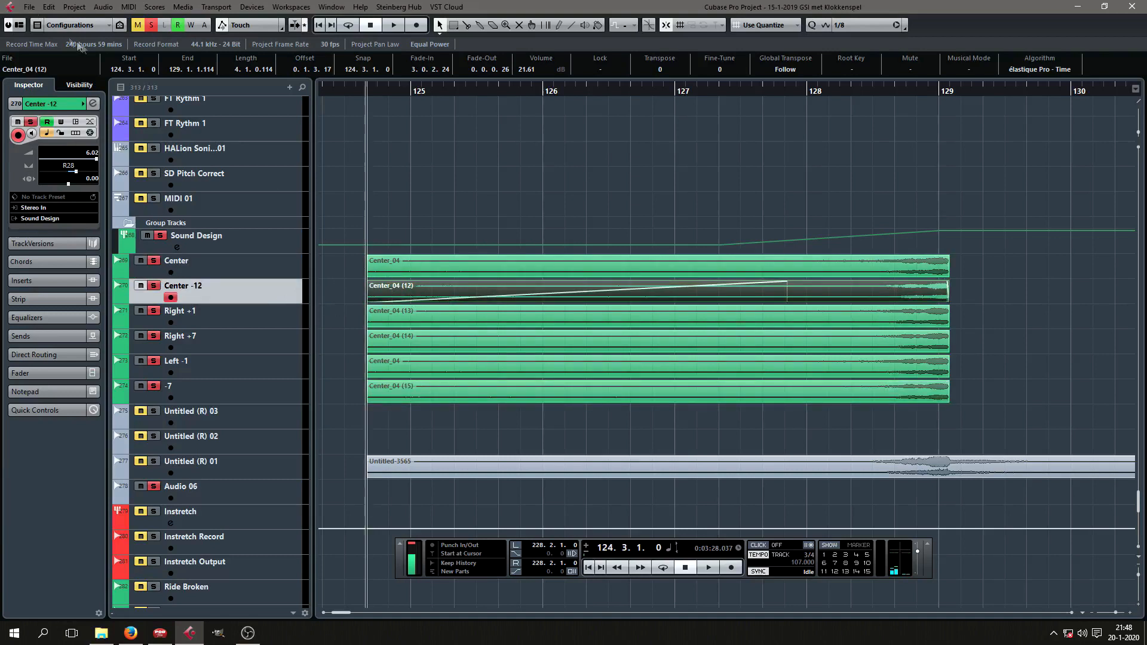
{"action": "left_click", "coordinate": [102, 6]}
{"action": "mouse_move", "coordinate": [123, 21]}
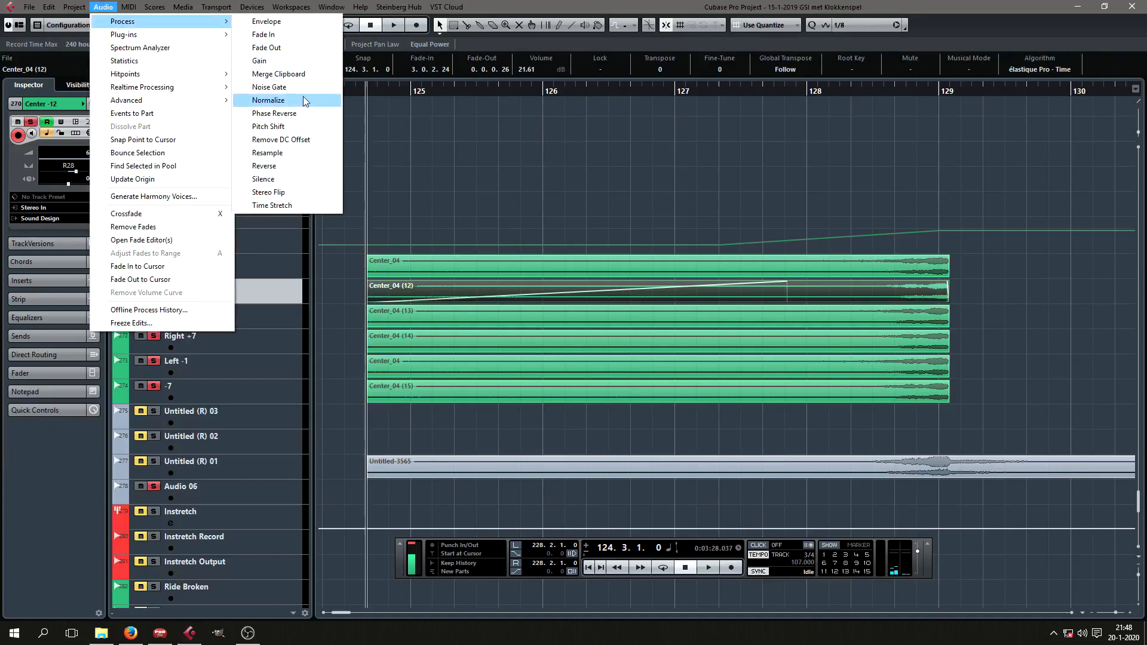
{"action": "left_click", "coordinate": [285, 126]}
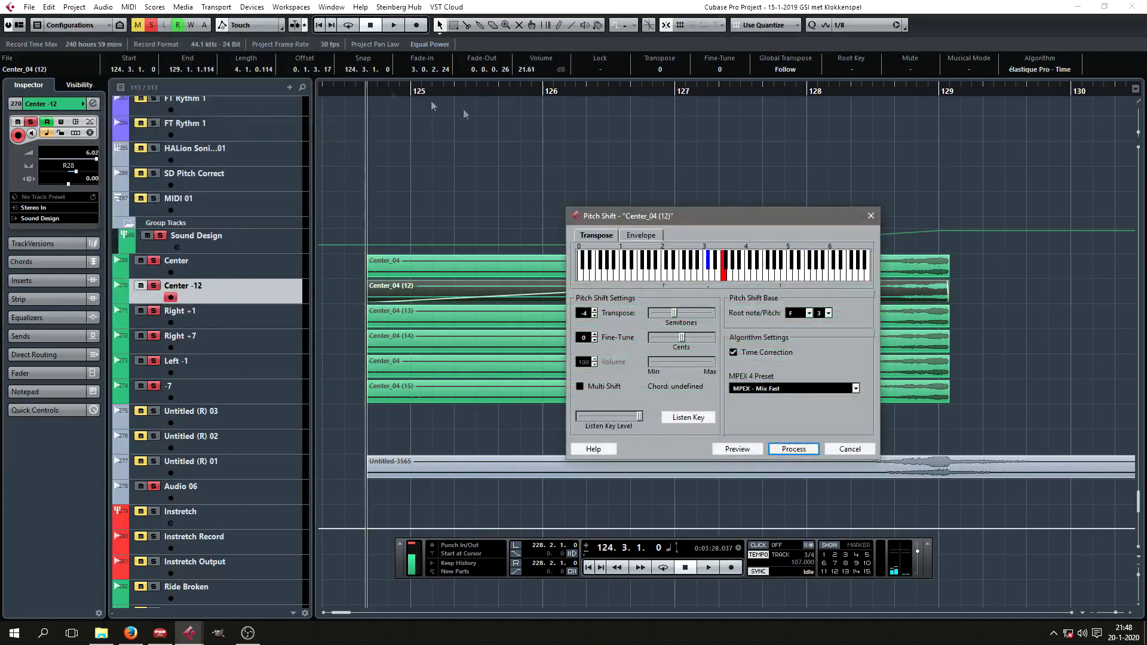
{"action": "left_click_drag", "start_coordinate": [781, 228], "coordinate": [927, 97]}
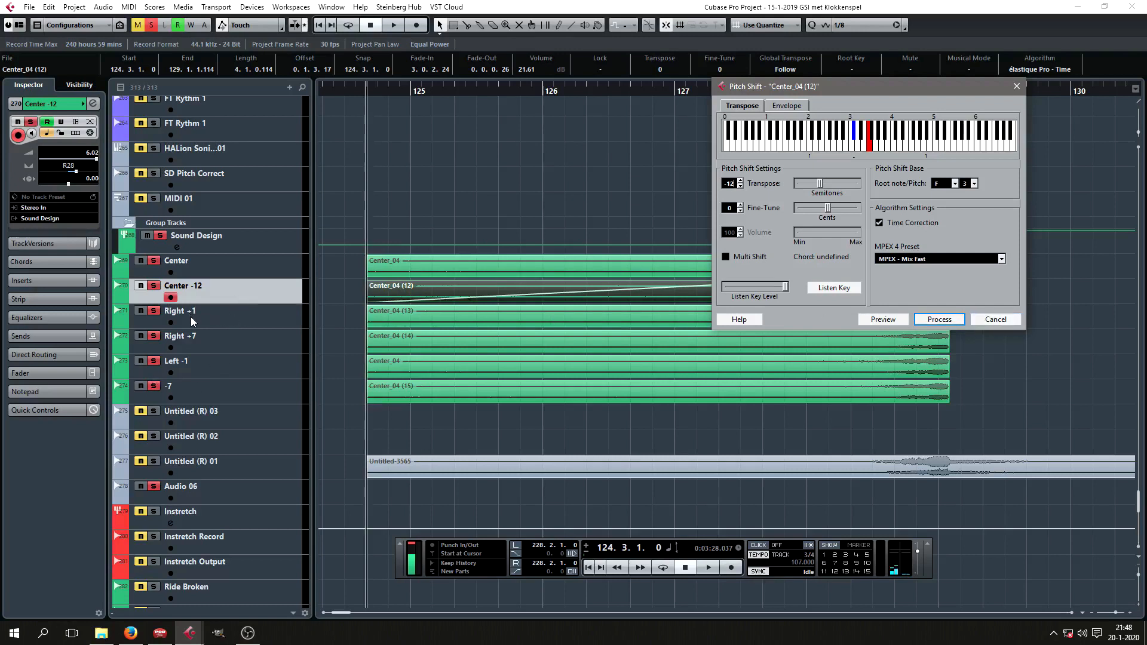
Set the pitch shift's transpose to 1 semitone and cancel the process without applying it
{"action": "right_click", "coordinate": [728, 181]}
{"action": "left_click", "coordinate": [726, 186]}
{"action": "left_click_drag", "start_coordinate": [734, 187], "coordinate": [719, 186]}
{"action": "type", "text": "1"}
{"action": "left_click_drag", "start_coordinate": [834, 89], "coordinate": [877, 28]}
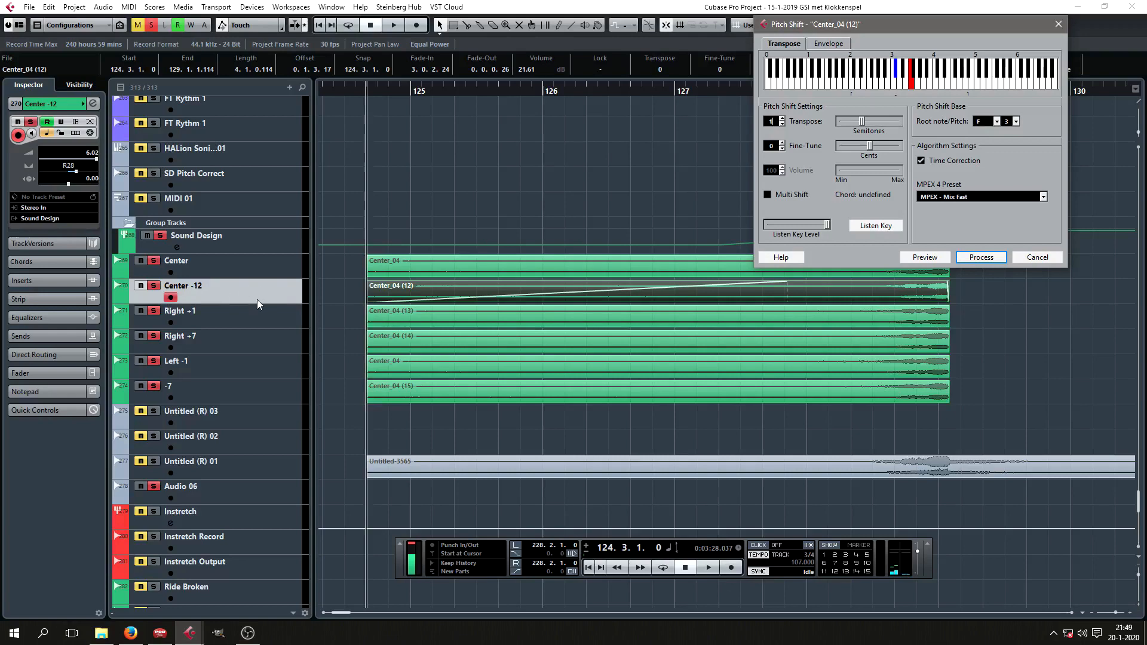
{"action": "left_click", "coordinate": [1037, 258]}
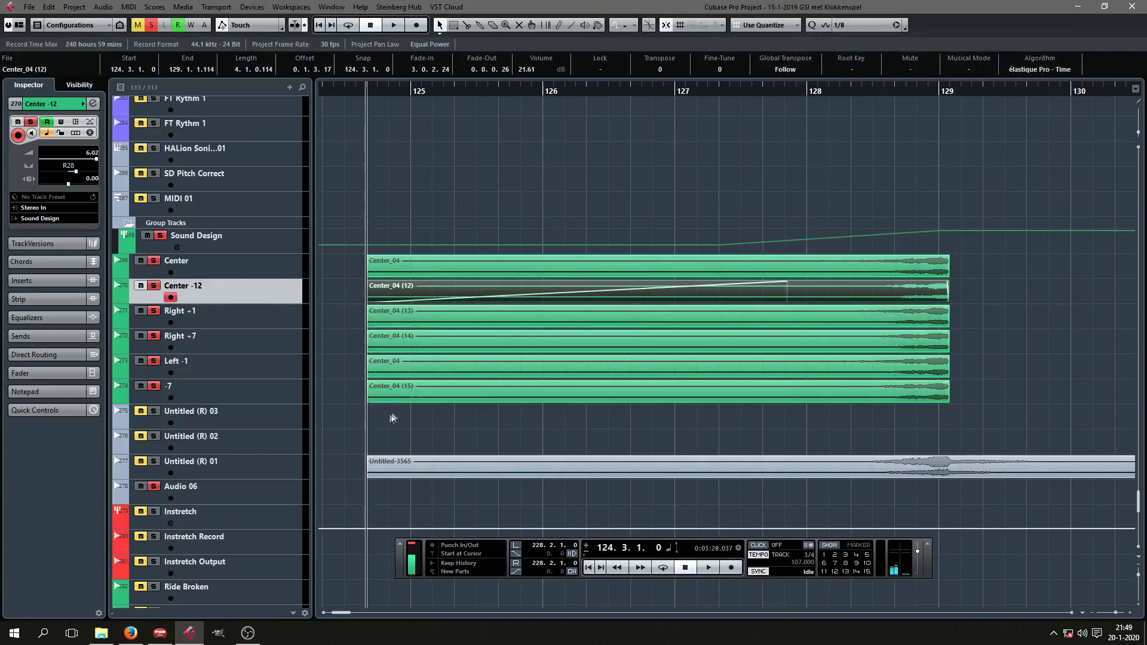
Place the playhead at 155.3.3, the start of the Untitled-3566 clip on the Audio 06 track
{"action": "scroll", "coordinate": [374, 425], "scroll_direction": "down", "scroll_amount": 6}
{"action": "scroll", "coordinate": [381, 413], "scroll_direction": "down", "scroll_amount": 2}
{"action": "scroll", "coordinate": [381, 413], "scroll_direction": "down", "scroll_amount": 2}
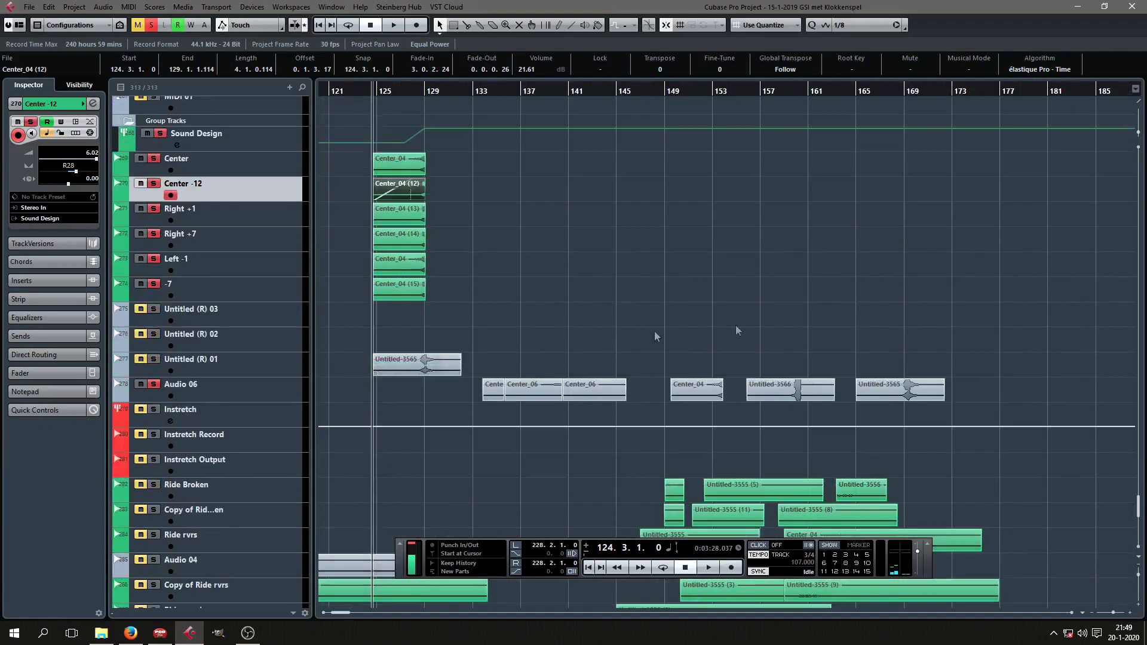
{"action": "left_click", "coordinate": [703, 94]}
{"action": "scroll", "coordinate": [737, 246], "scroll_direction": "up", "scroll_amount": 2}
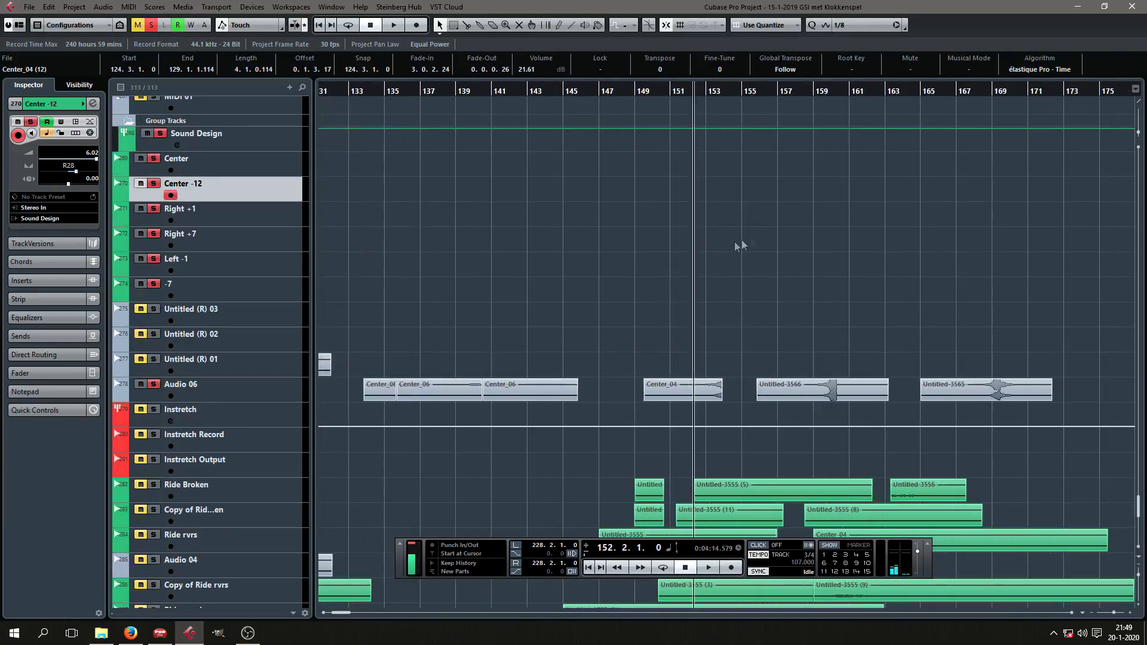
{"action": "left_click", "coordinate": [757, 94]}
{"action": "scroll", "coordinate": [878, 298], "scroll_direction": "up", "scroll_amount": 2}
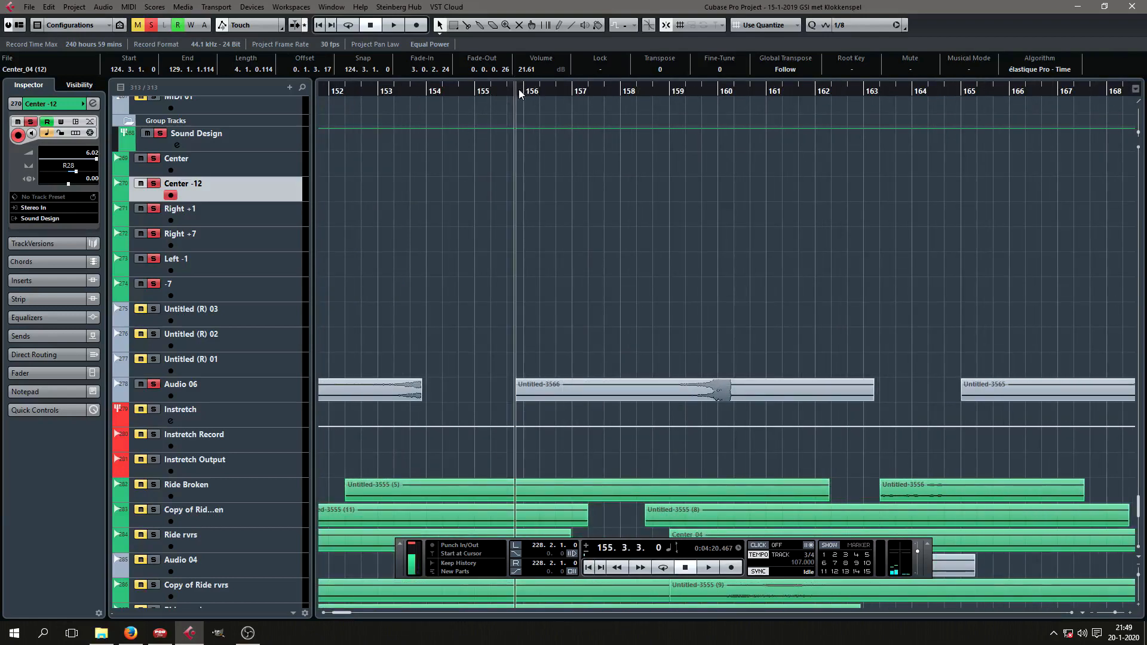
Check the channel settings of the Audio 06, Right +7, Right +1, Left -1 and -7 tracks one after another
{"action": "left_click", "coordinate": [269, 394]}
{"action": "scroll", "coordinate": [859, 335], "scroll_direction": "down", "scroll_amount": 2}
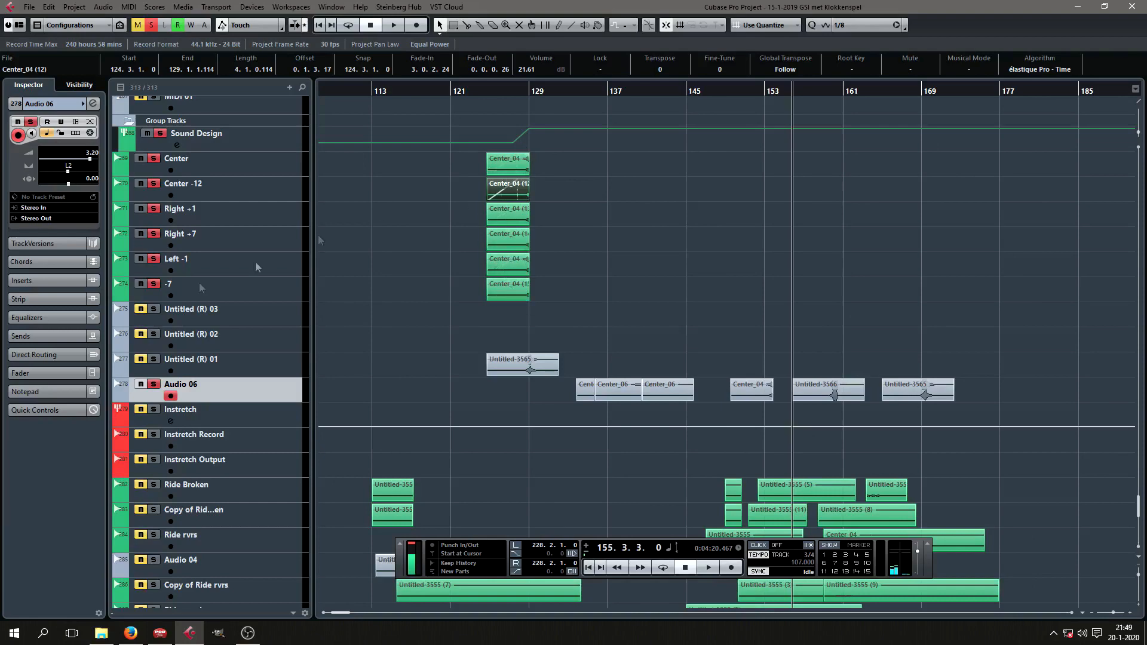
{"action": "left_click", "coordinate": [283, 244]}
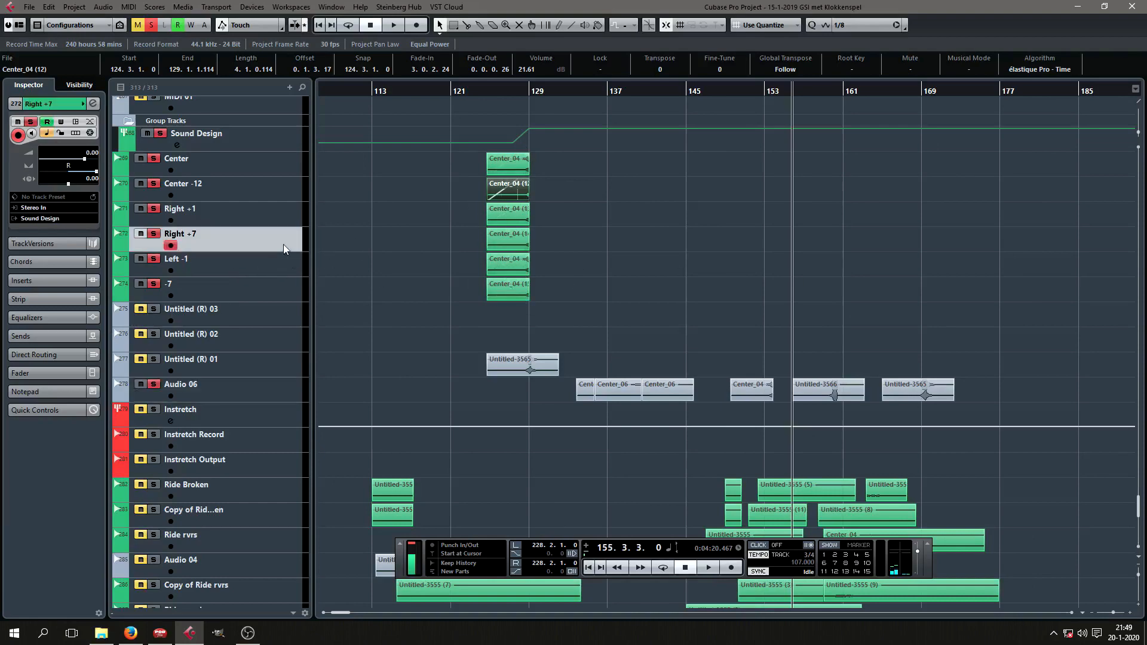
{"action": "left_click", "coordinate": [275, 206]}
{"action": "left_click", "coordinate": [262, 269]}
{"action": "left_click", "coordinate": [264, 288]}
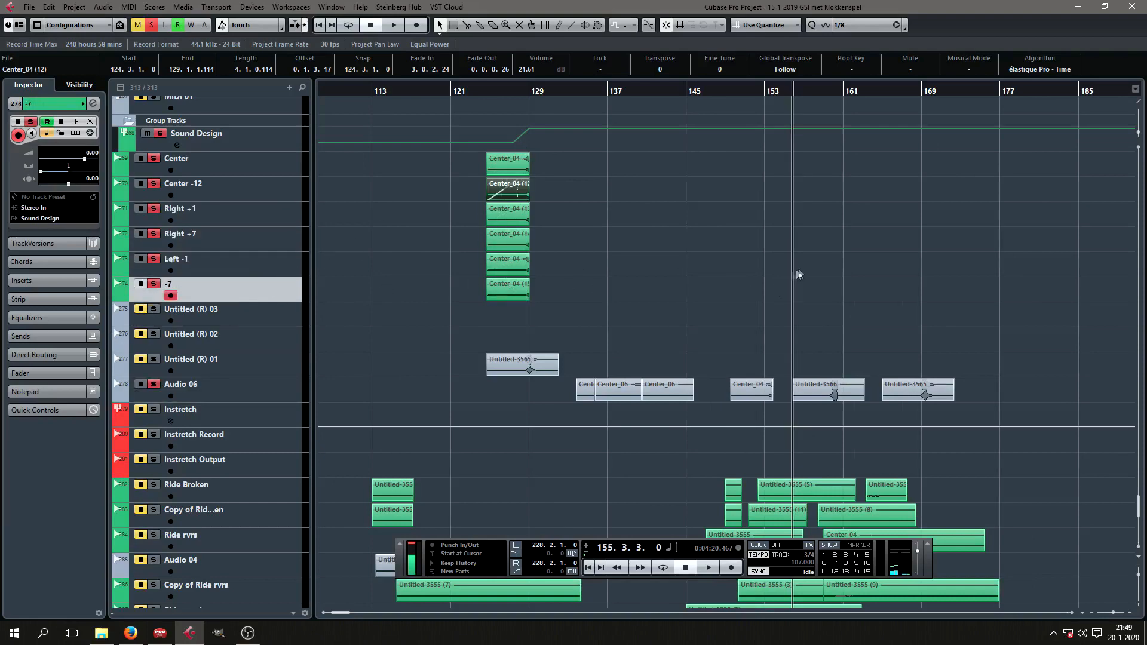
Play back the Untitled-3566 clip on the Audio 06 track from 155.3.3 until just past its peak
{"action": "key", "text": "h"}
{"action": "key", "text": "h"}
{"action": "key", "text": "h"}
{"action": "key", "text": "space"}
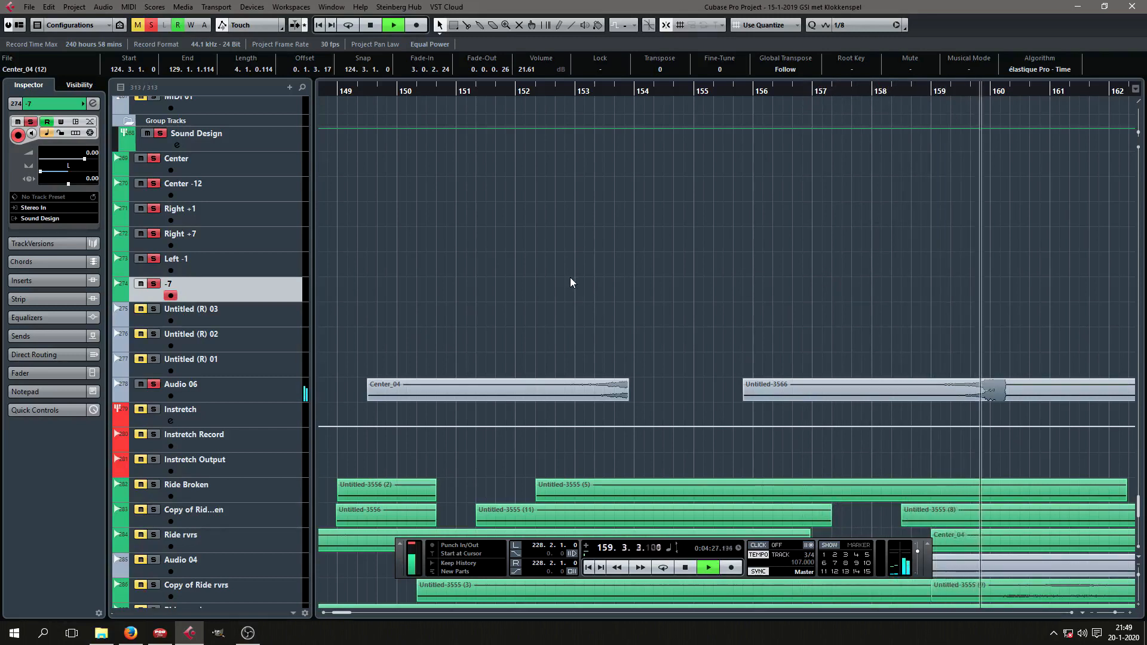
{"action": "key", "text": "space"}
Place the playhead at 156.1.1 near the start of Audio 06's Untitled-3566 clip
{"action": "scroll", "coordinate": [497, 271], "scroll_direction": "down", "scroll_amount": 3}
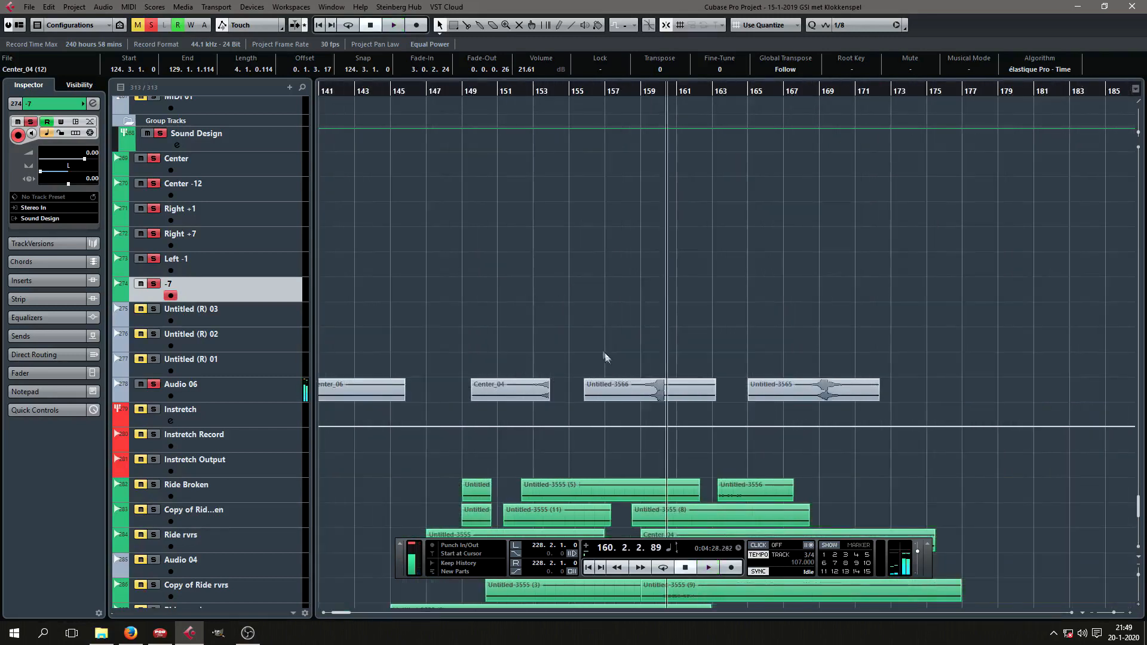
{"action": "scroll", "coordinate": [834, 342], "scroll_direction": "down", "scroll_amount": 3}
{"action": "scroll", "coordinate": [793, 325], "scroll_direction": "up", "scroll_amount": 2}
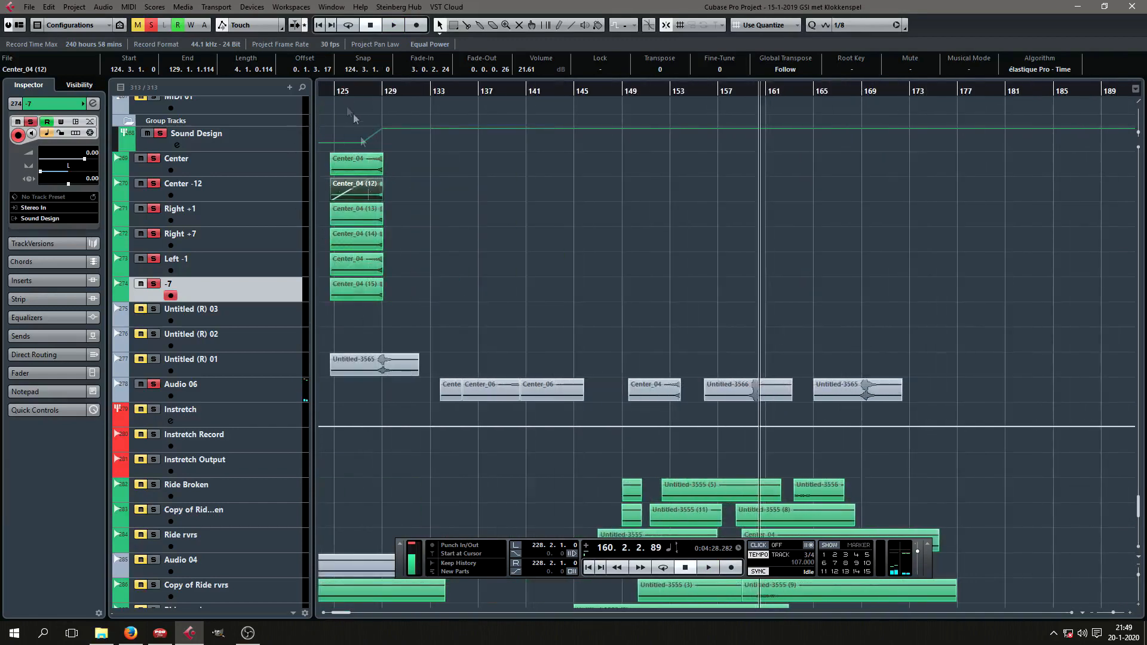
{"action": "scroll", "coordinate": [801, 381], "scroll_direction": "up", "scroll_amount": 4}
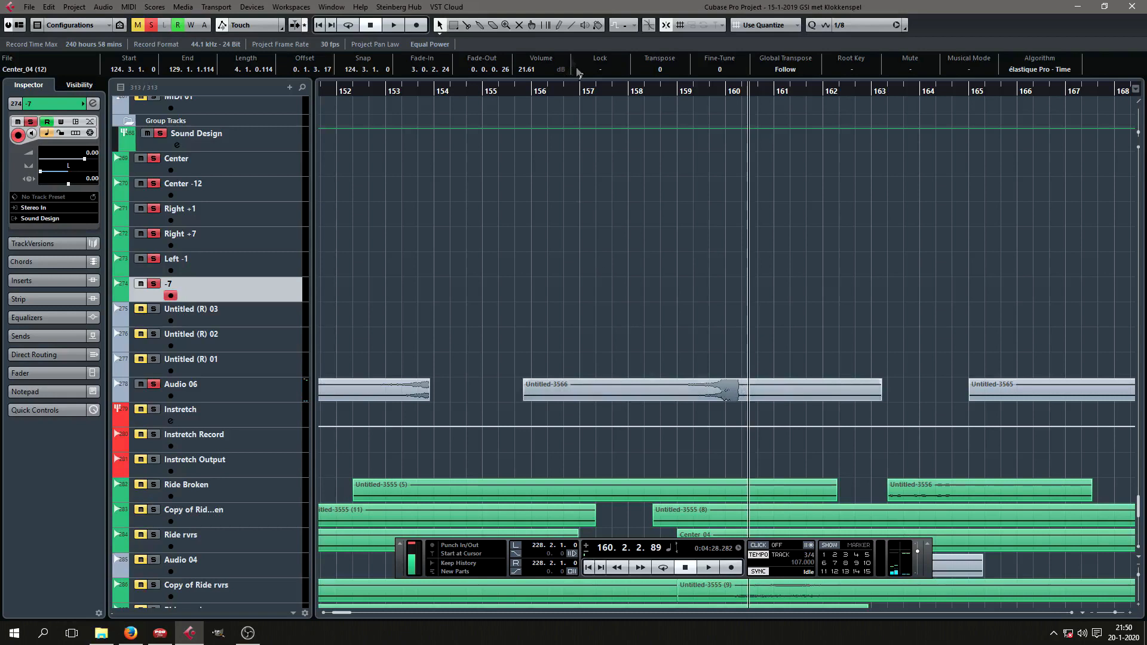
{"action": "left_click", "coordinate": [530, 93]}
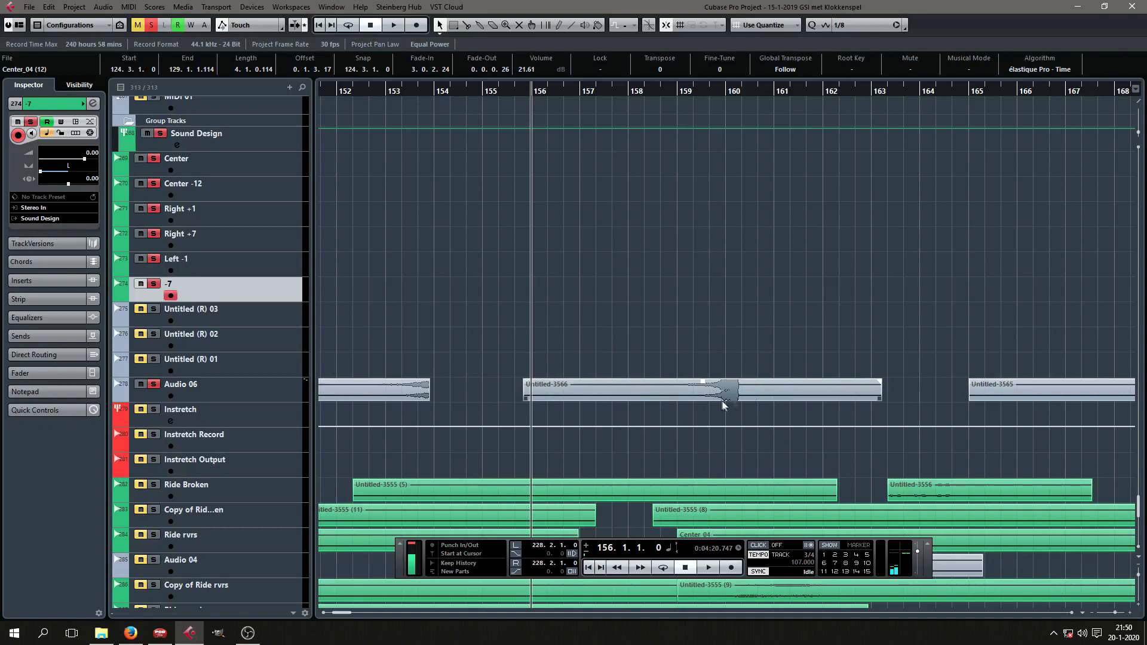
Review the stacked Center_04 clips and select the Untitled-3565 clip at 165.1.1 on the Audio 06 track
{"action": "scroll", "coordinate": [869, 372], "scroll_direction": "down", "scroll_amount": 7}
{"action": "scroll", "coordinate": [543, 249], "scroll_direction": "up", "scroll_amount": 2}
{"action": "scroll", "coordinate": [439, 295], "scroll_direction": "up", "scroll_amount": 4}
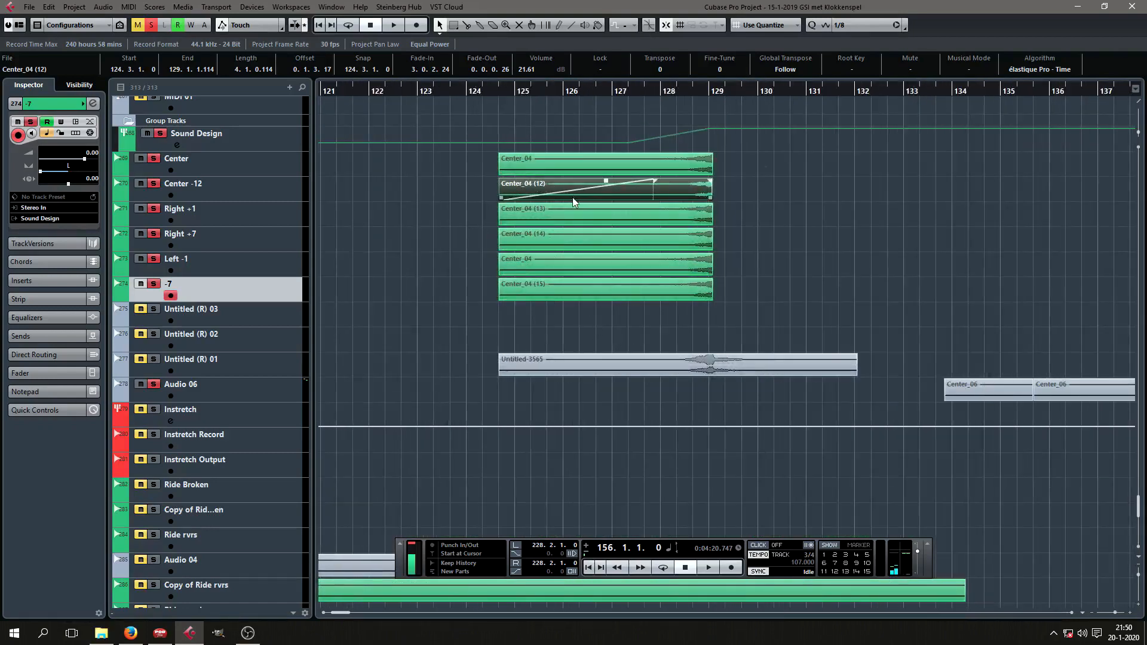
{"action": "scroll", "coordinate": [687, 358], "scroll_direction": "down", "scroll_amount": 5}
{"action": "scroll", "coordinate": [687, 361], "scroll_direction": "up", "scroll_amount": 1}
{"action": "left_click", "coordinate": [828, 395]}
{"action": "scroll", "coordinate": [993, 336], "scroll_direction": "down", "scroll_amount": 2}
{"action": "scroll", "coordinate": [884, 399], "scroll_direction": "up", "scroll_amount": 1}
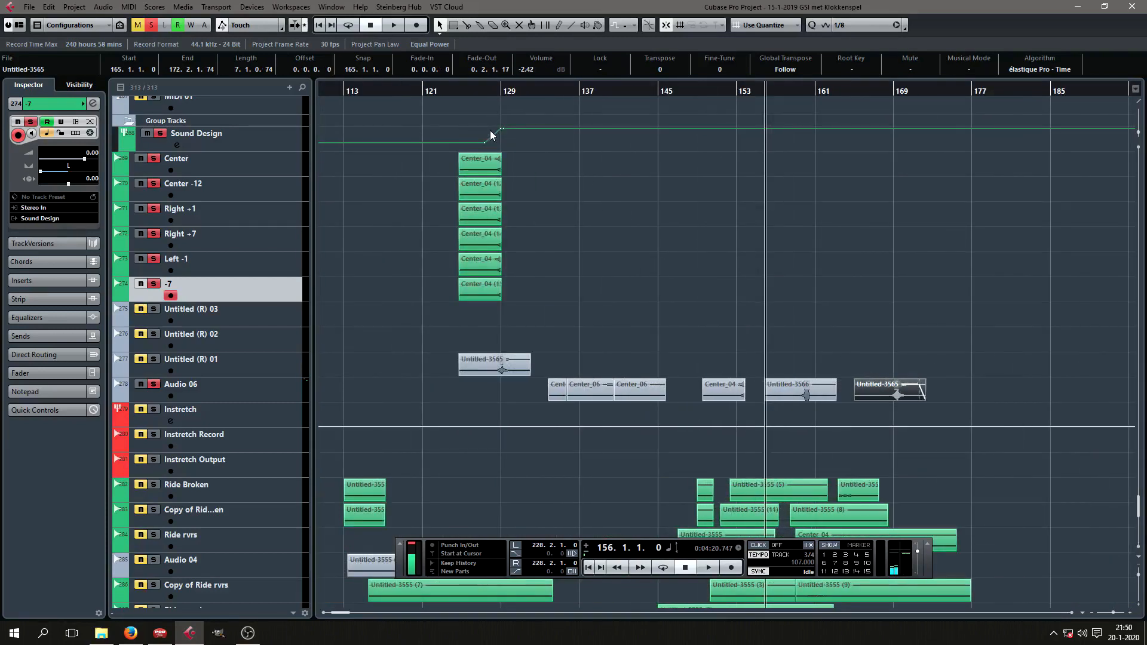
Place the playhead at 124.3.3 and open the Sound Design group's DaTube insert editor beside the track list
{"action": "left_click", "coordinate": [462, 92]}
{"action": "scroll", "coordinate": [485, 142], "scroll_direction": "up", "scroll_amount": 6}
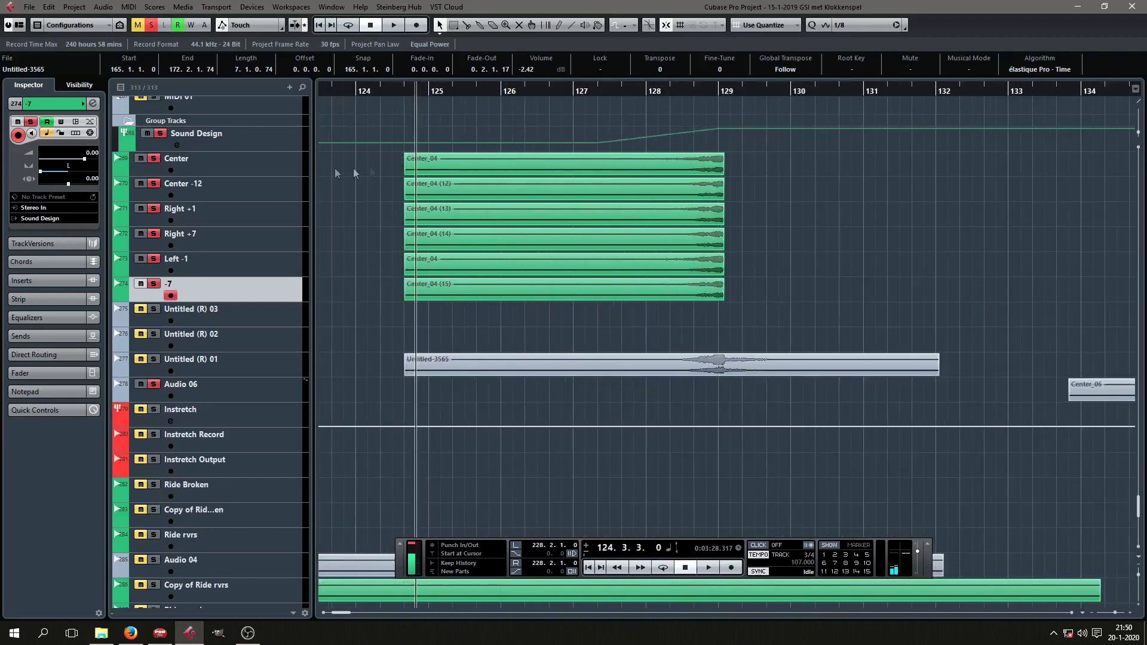
{"action": "left_click", "coordinate": [273, 147]}
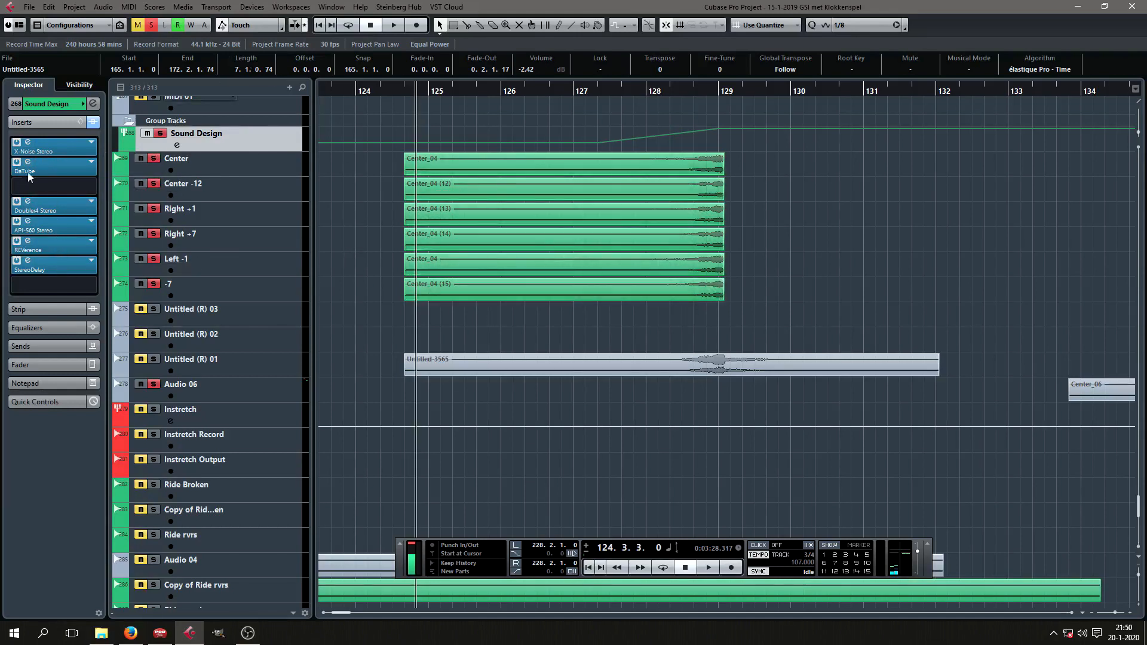
{"action": "double_click", "coordinate": [48, 172]}
{"action": "left_click_drag", "start_coordinate": [933, 380], "coordinate": [346, 86]}
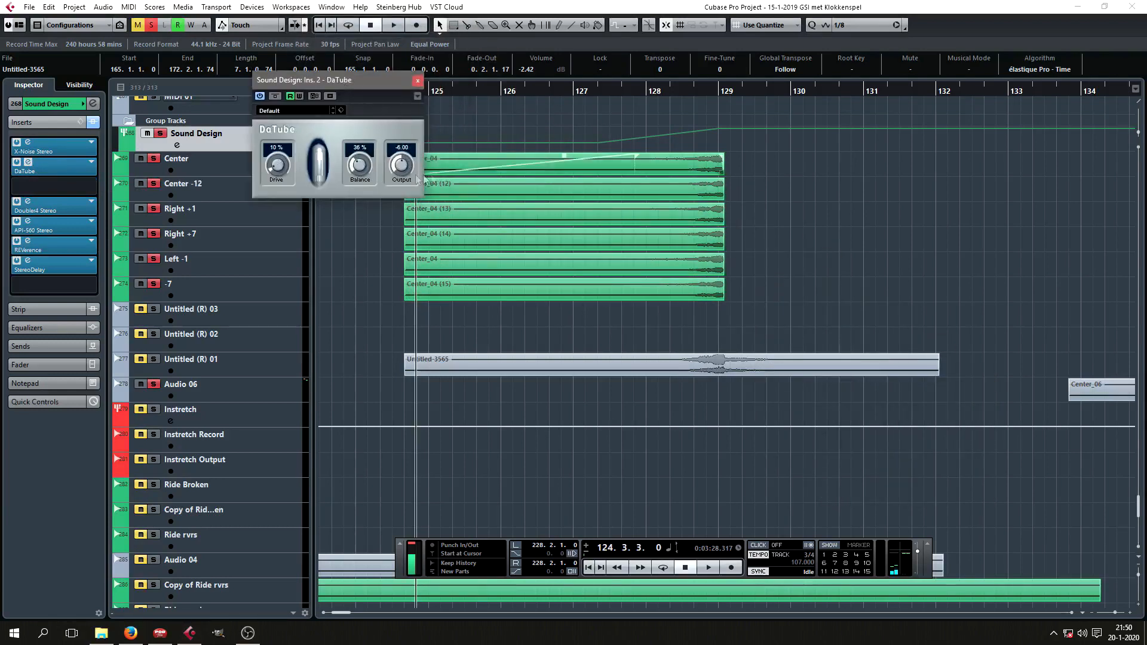
View the Sound Design group's Doubler4 Stereo insert settings, close its editor and deactivate the insert
{"action": "left_click", "coordinate": [76, 206]}
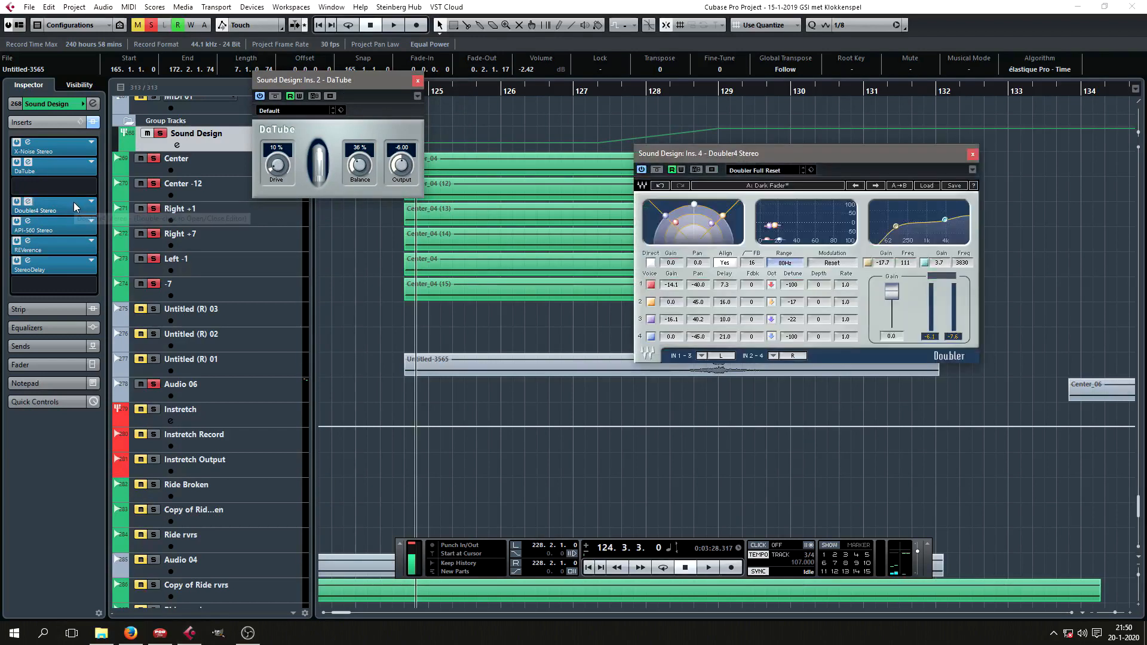
{"action": "left_click", "coordinate": [77, 207]}
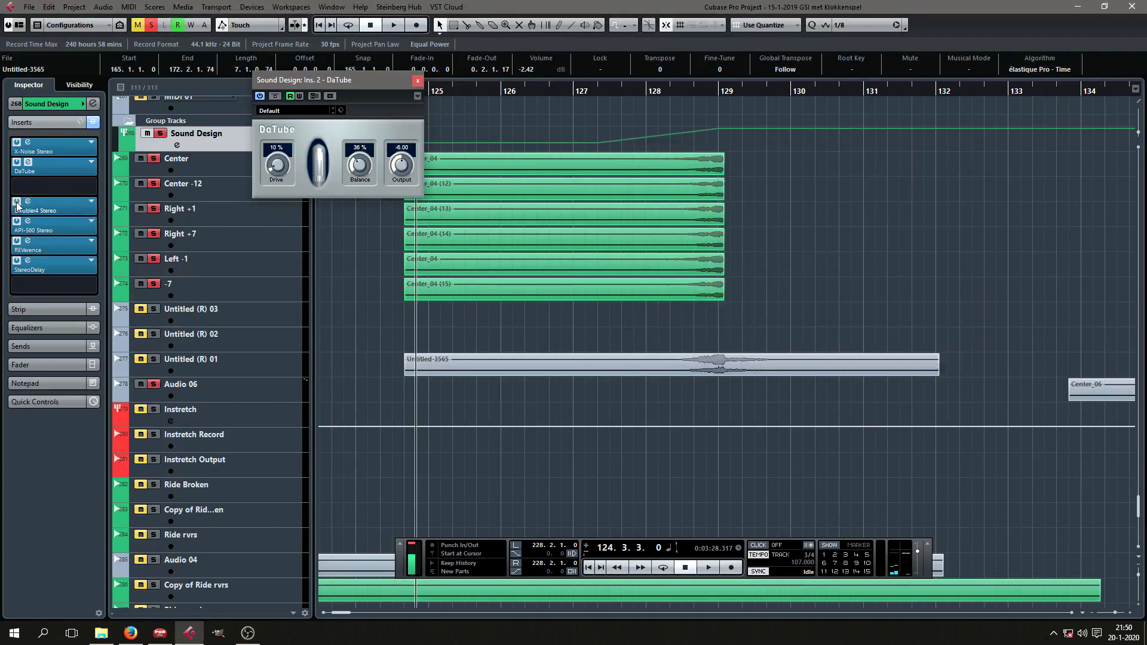
{"action": "left_click", "coordinate": [17, 202]}
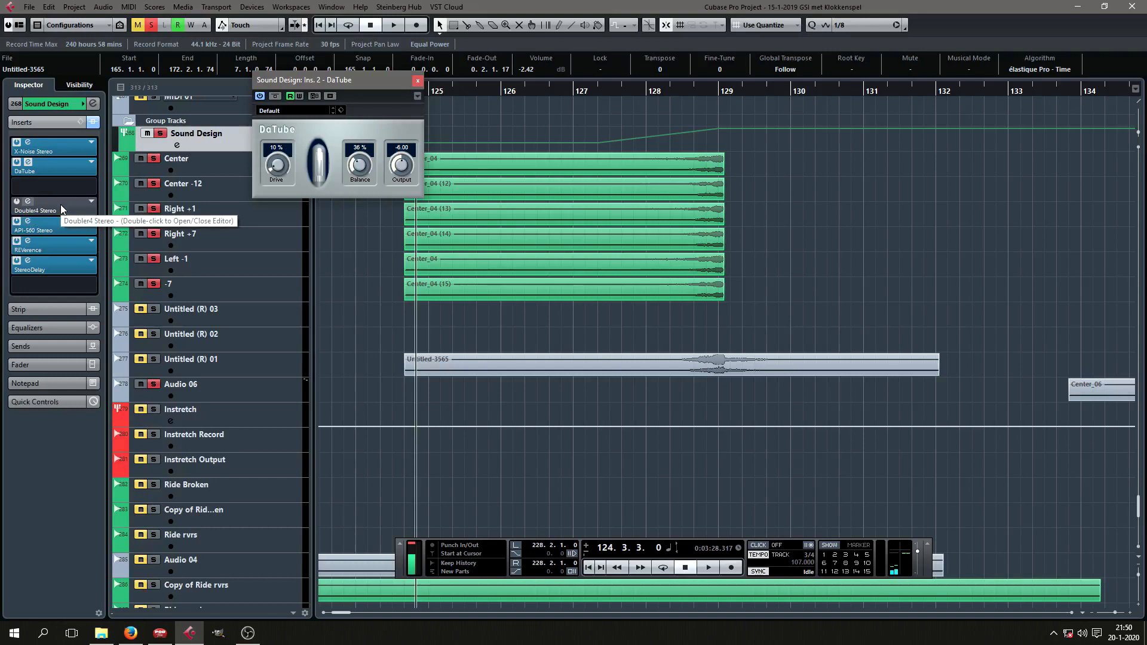
View the Sound Design group's Doubler4 Stereo settings, close that editor and open the API-560 Stereo equalizer clear of the clips
{"action": "double_click", "coordinate": [60, 207]}
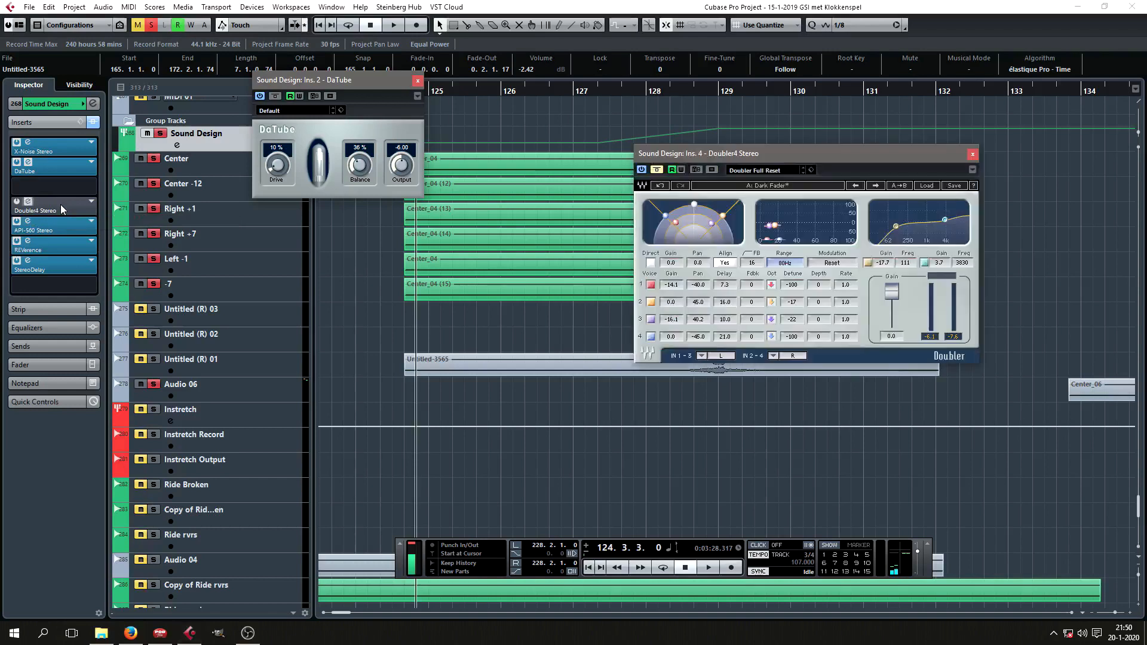
{"action": "double_click", "coordinate": [61, 208]}
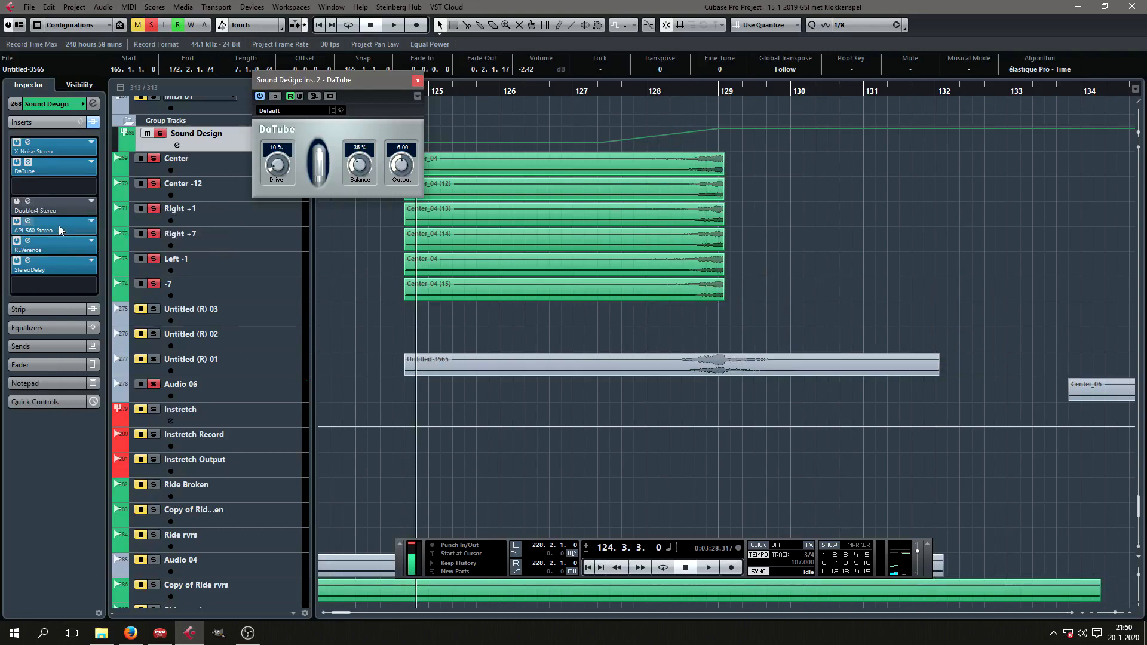
{"action": "double_click", "coordinate": [59, 226]}
{"action": "left_click_drag", "start_coordinate": [993, 123], "coordinate": [842, 53]}
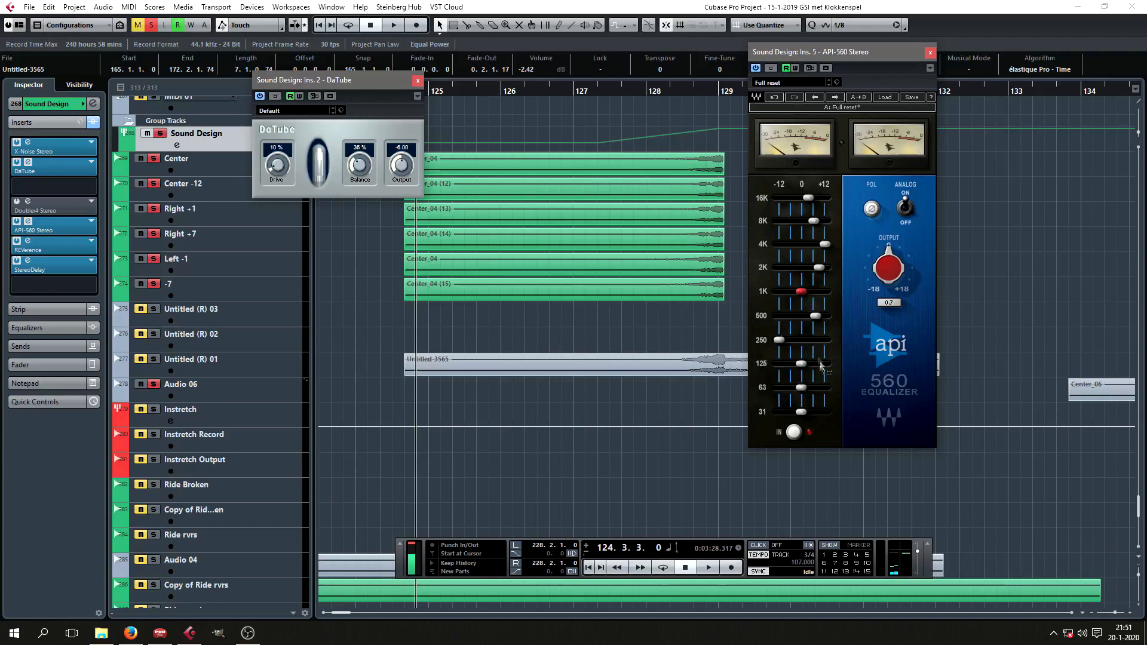
Open the Sound Design group's REVerence and StereoDelay insert editors and arrange them to show both effects' settings
{"action": "left_click", "coordinate": [52, 243]}
{"action": "left_click", "coordinate": [59, 269]}
{"action": "left_click_drag", "start_coordinate": [442, 387], "coordinate": [108, 185]}
{"action": "mouse_move", "coordinate": [614, 198]}
{"action": "left_mouse_down"}
{"action": "mouse_move", "coordinate": [644, 193]}
{"action": "mouse_move", "coordinate": [627, 192]}
{"action": "left_mouse_up"}
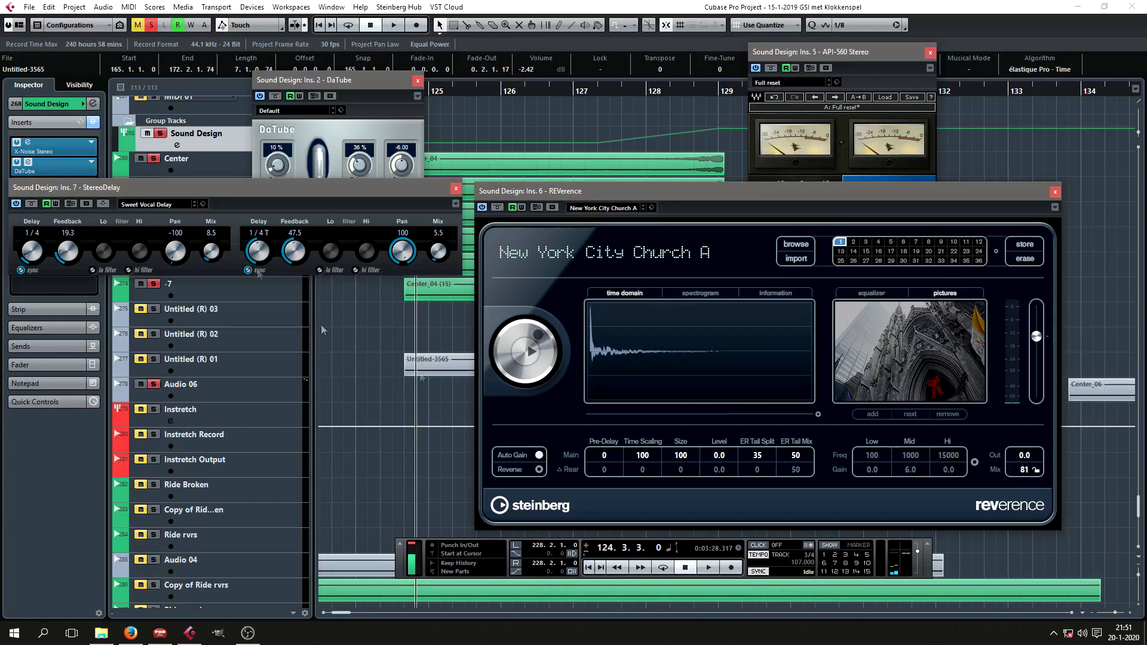
{"action": "left_click_drag", "start_coordinate": [248, 193], "coordinate": [352, 310]}
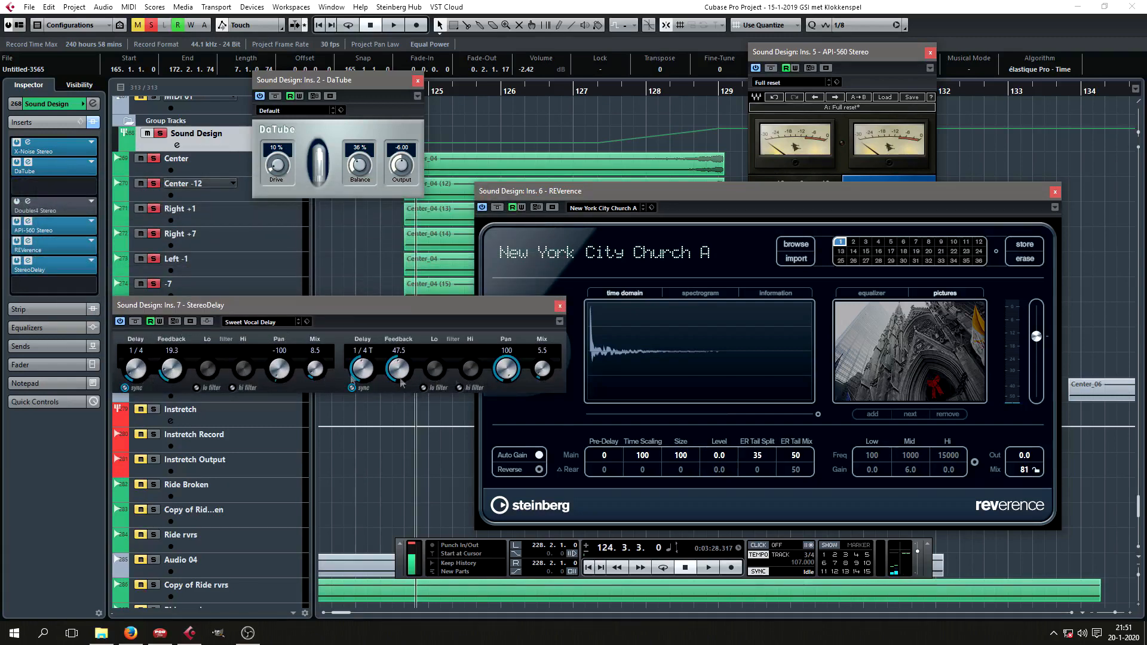
Close the StereoDelay, REVerence, API-560 Stereo and DaTube insert editors
{"action": "left_click", "coordinate": [559, 305]}
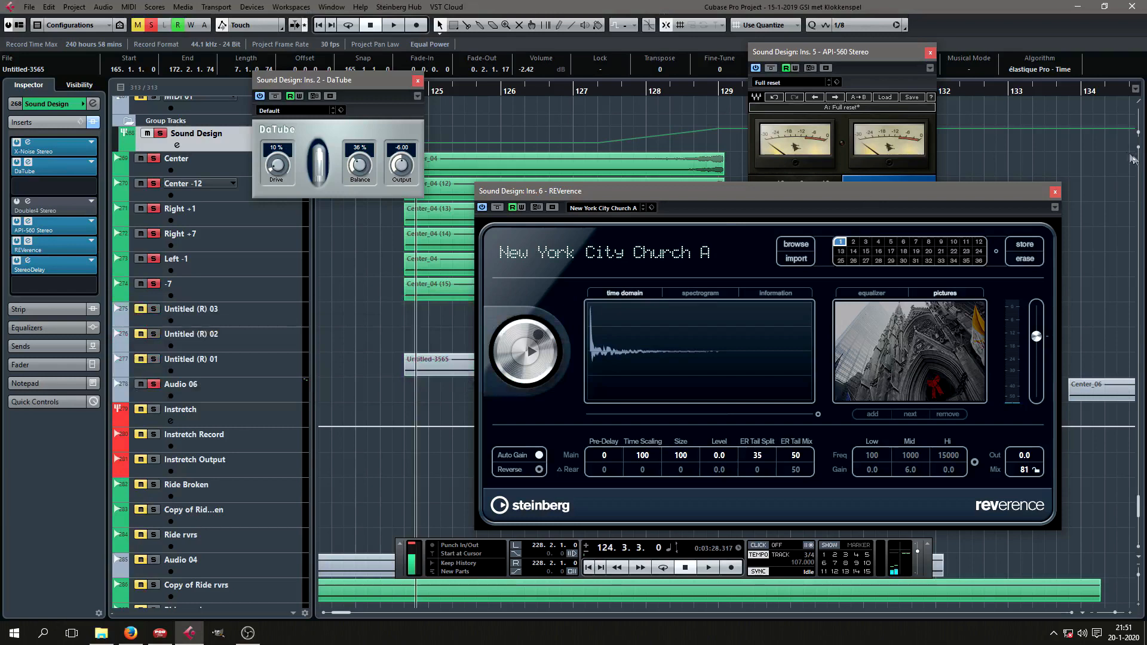
{"action": "left_click", "coordinate": [1055, 193]}
{"action": "left_click", "coordinate": [930, 52]}
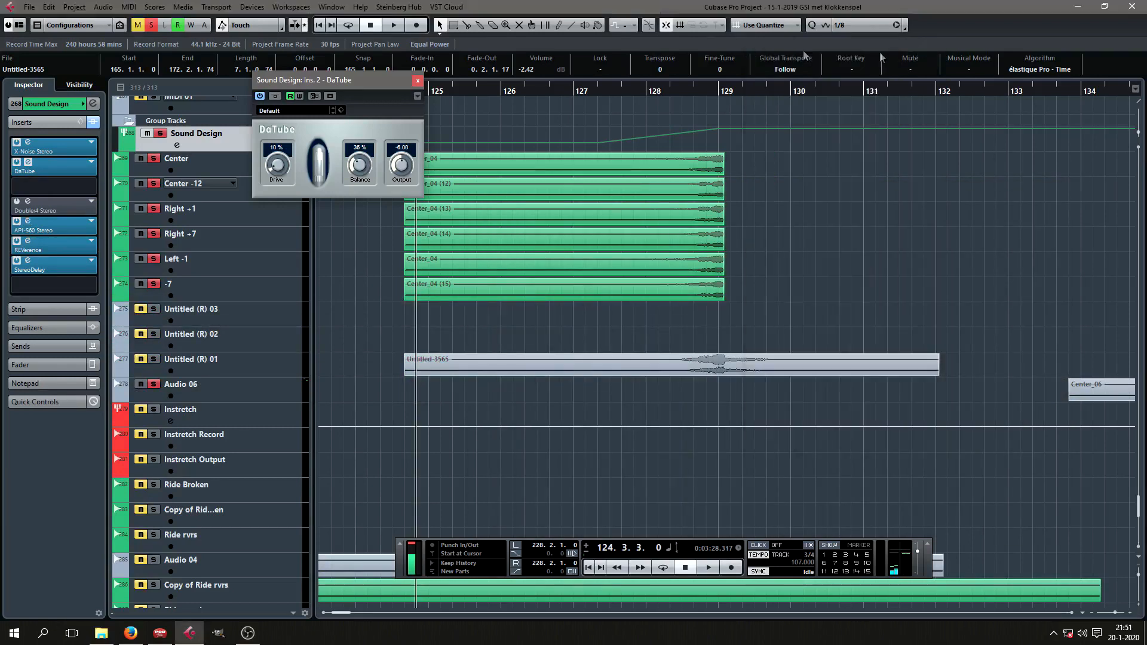
{"action": "left_click", "coordinate": [418, 80]}
Select the Untitled-3566 clip on the Audio 06 track and place the playhead at 165.1.1, where the Untitled-3565 clip starts
{"action": "scroll", "coordinate": [384, 192], "scroll_direction": "down", "scroll_amount": 3}
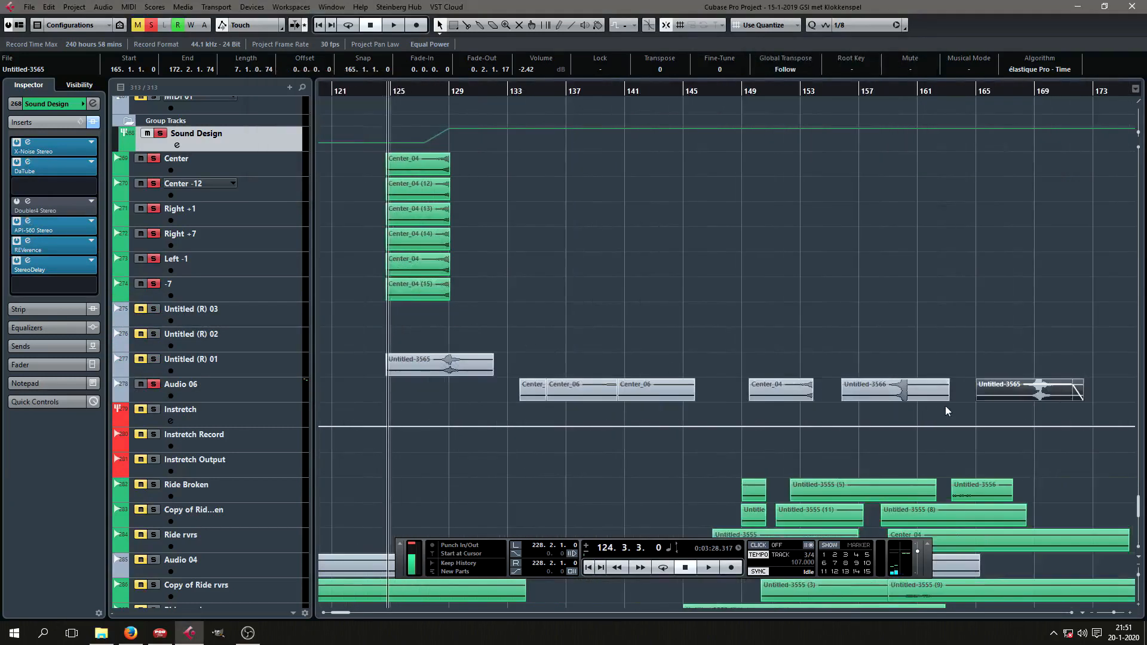
{"action": "left_click", "coordinate": [913, 397]}
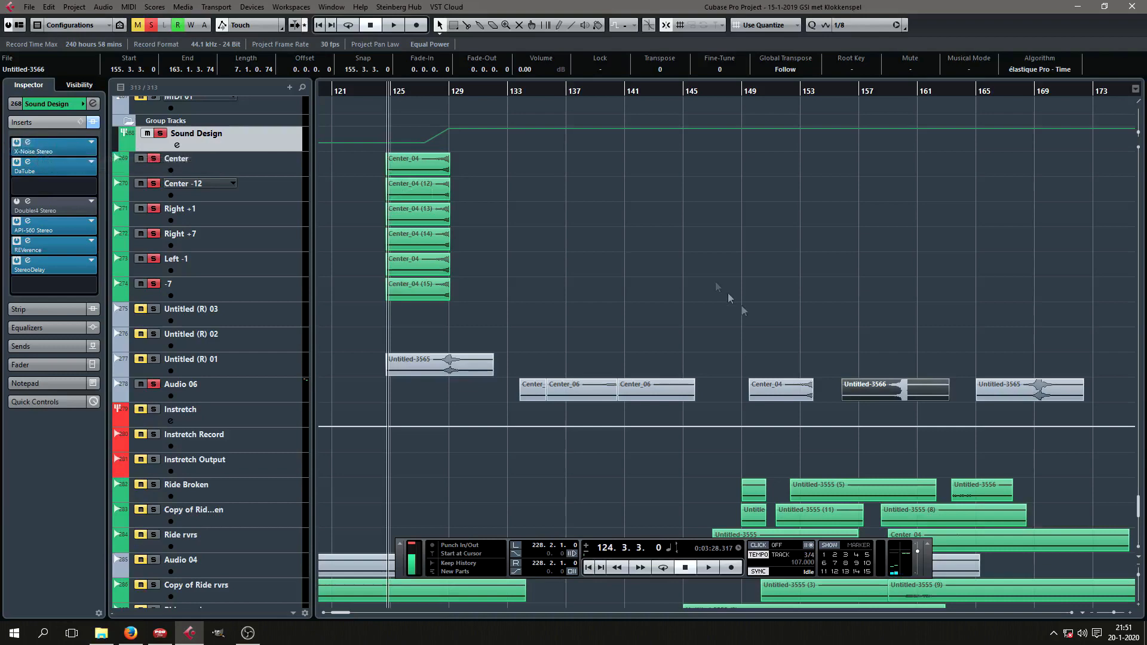
{"action": "scroll", "coordinate": [1088, 311], "scroll_direction": "up", "scroll_amount": 5, "text": "ctrl"}
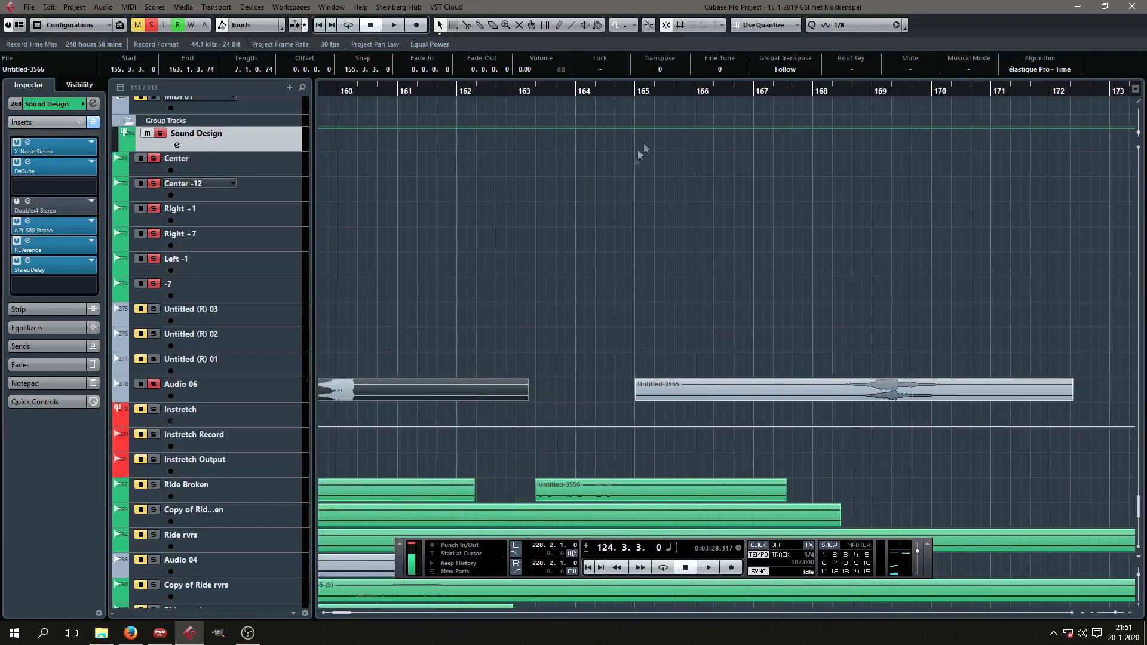
{"action": "left_click", "coordinate": [635, 91]}
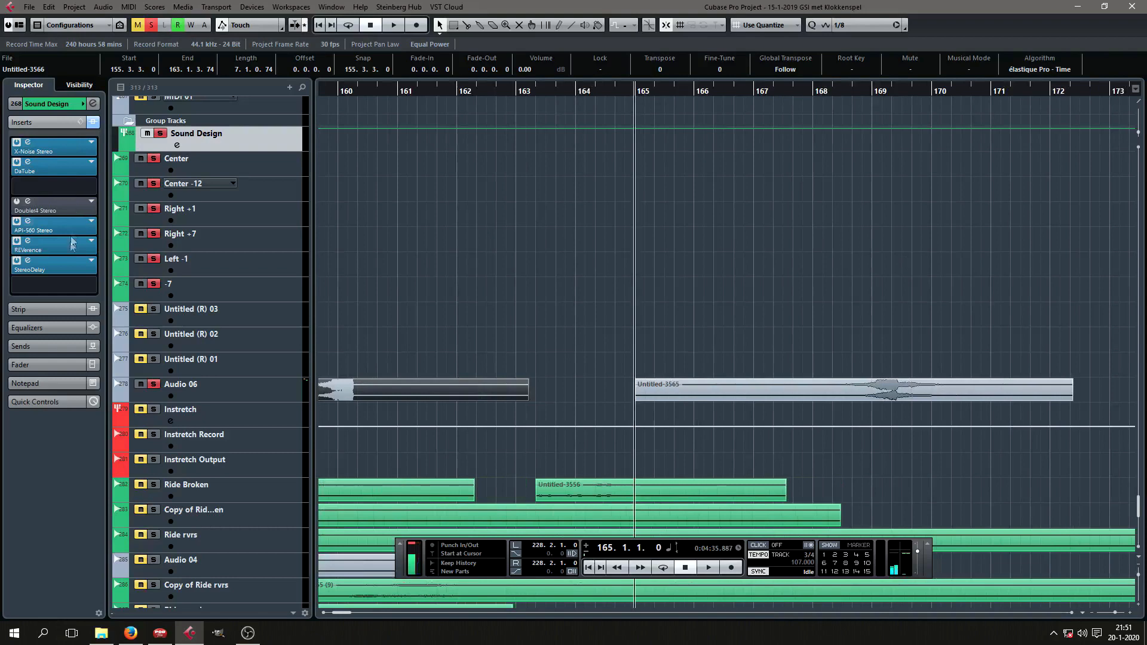
Select the Audio 06 track and play back its Untitled-3565 clip from 165.1.1, stopping near the clip's end
{"action": "scroll", "coordinate": [746, 289], "scroll_direction": "down", "scroll_amount": 5, "text": "ctrl"}
{"action": "scroll", "coordinate": [470, 266], "scroll_direction": "up", "scroll_amount": 5, "text": "ctrl"}
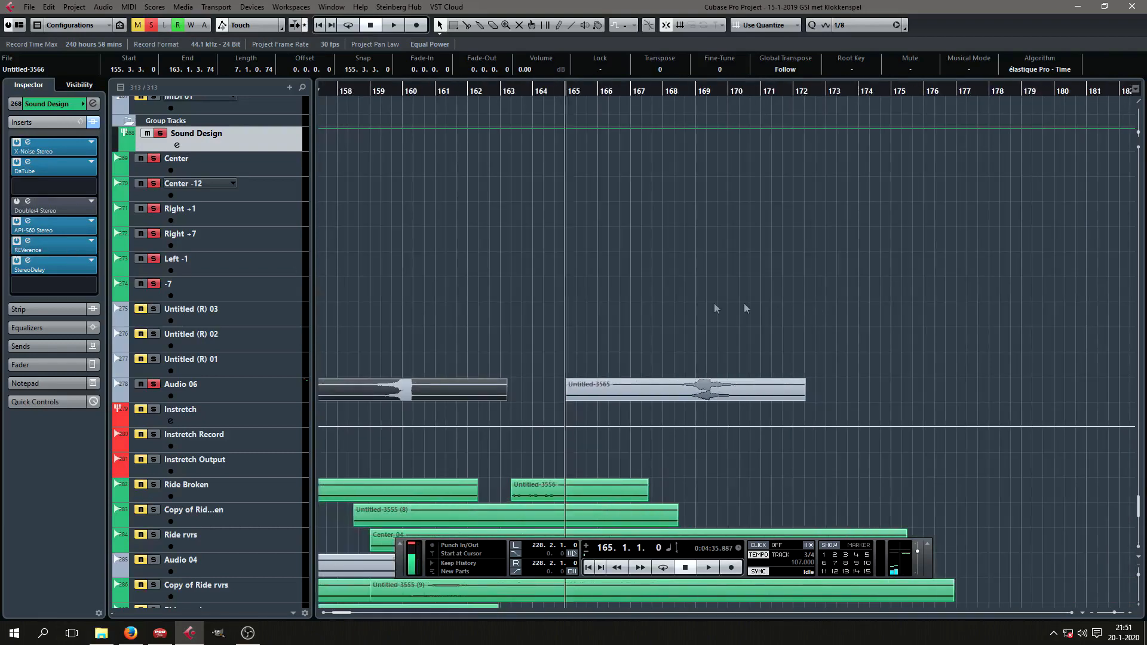
{"action": "left_click", "coordinate": [285, 386]}
{"action": "key", "text": "space"}
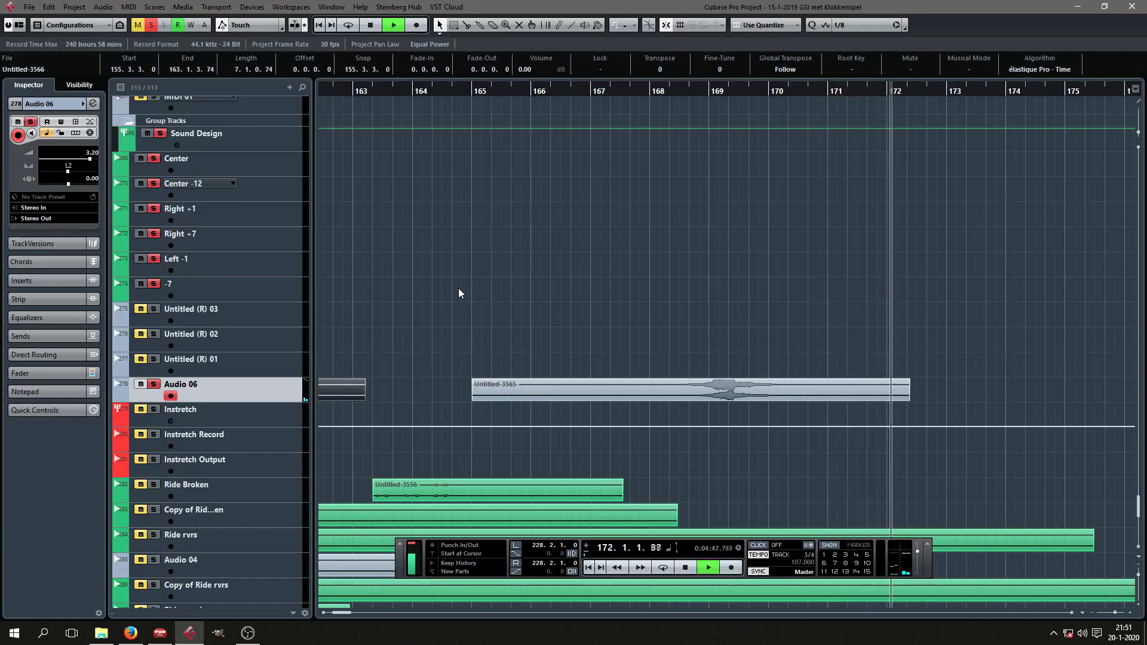
{"action": "key", "text": "space"}
Place the playhead at 165.2.3, near the start of the Untitled-3565 clip on the Audio 06 track
{"action": "scroll", "coordinate": [956, 310], "scroll_direction": "down", "scroll_amount": 8}
{"action": "scroll", "coordinate": [930, 322], "scroll_direction": "up", "scroll_amount": 1}
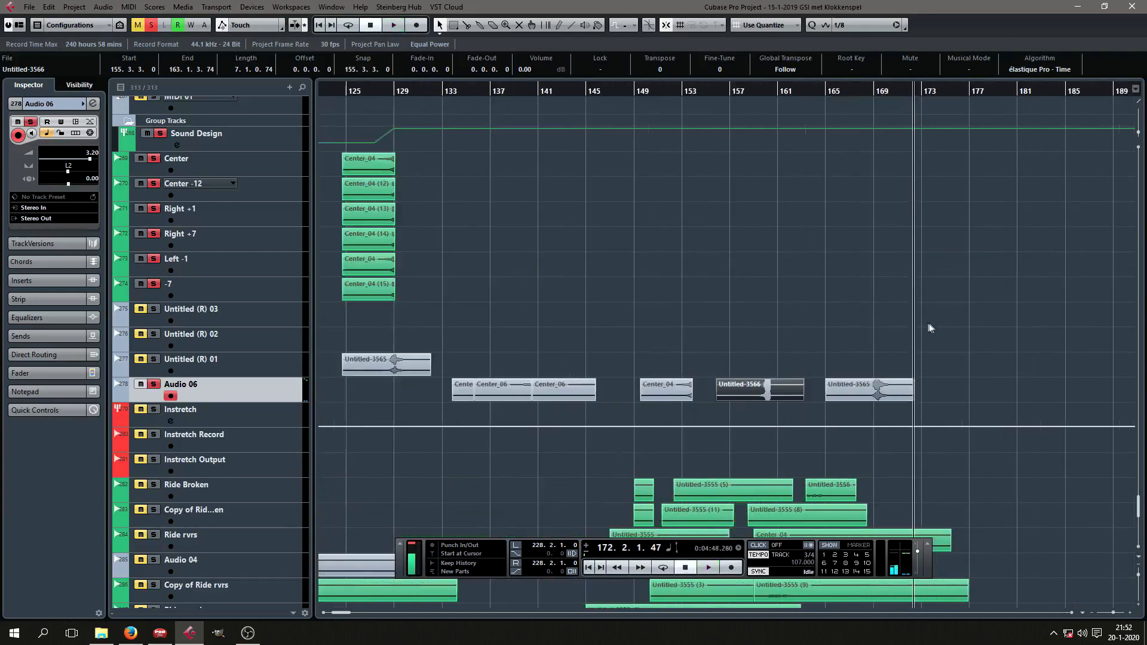
{"action": "left_click", "coordinate": [833, 90]}
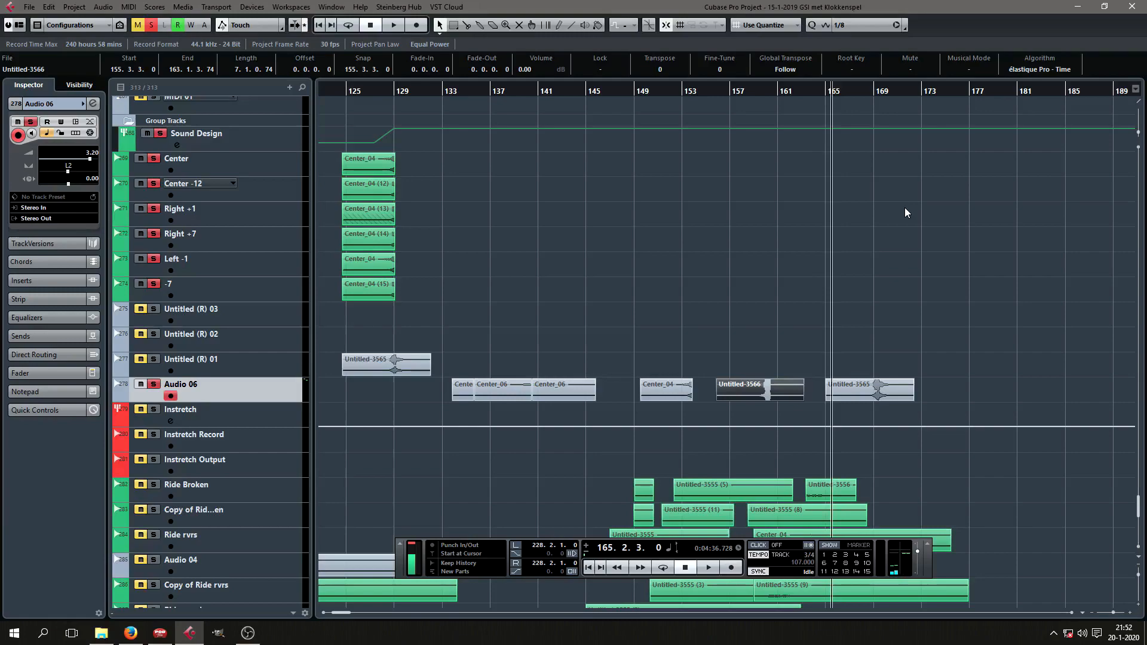
{"action": "left_click", "coordinate": [248, 633]}
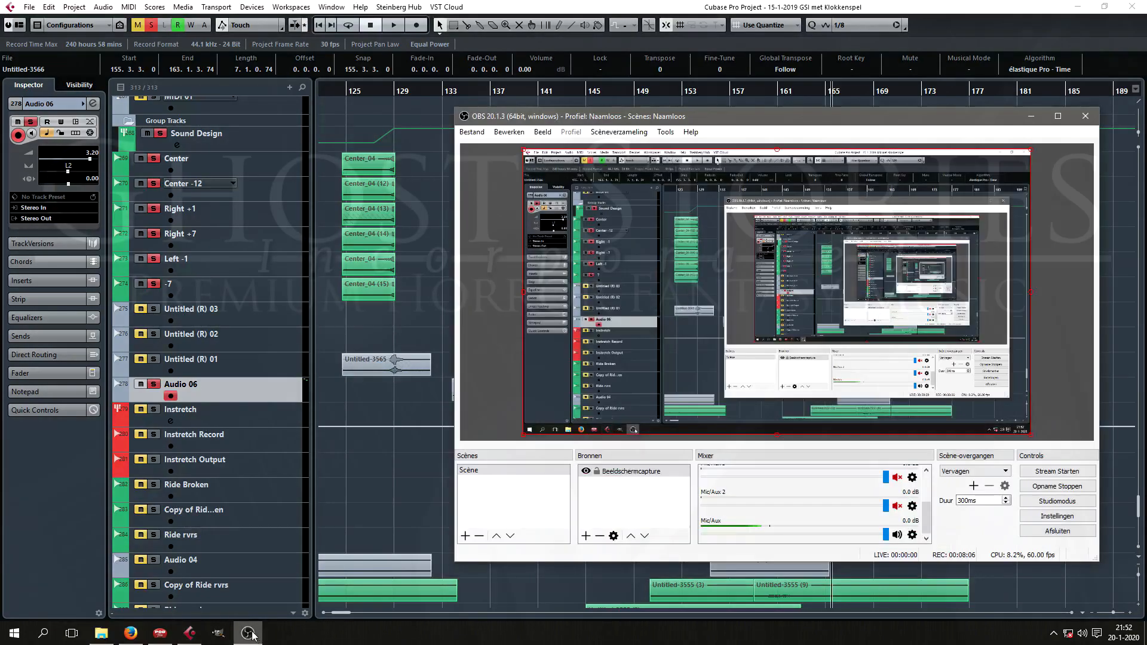